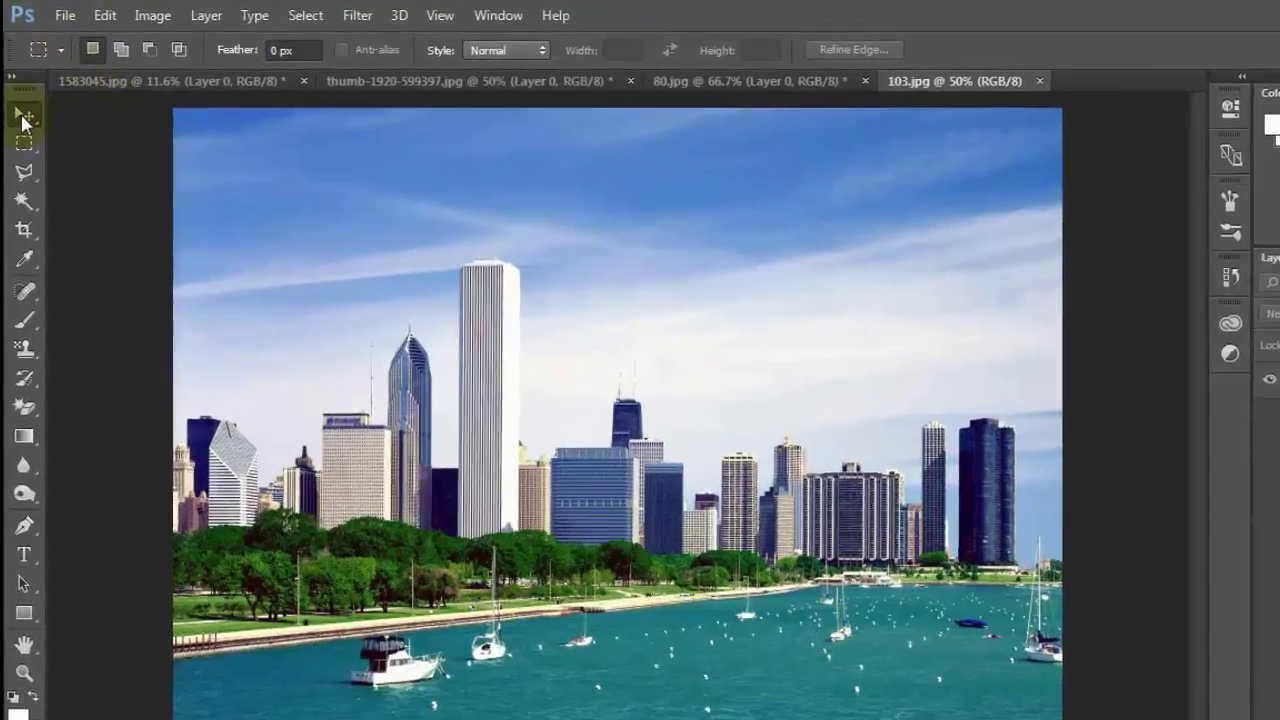
Step: Resize the Chicago skyline photo to 1600 × 1600 pixels in Image Size
left_click(20, 96)
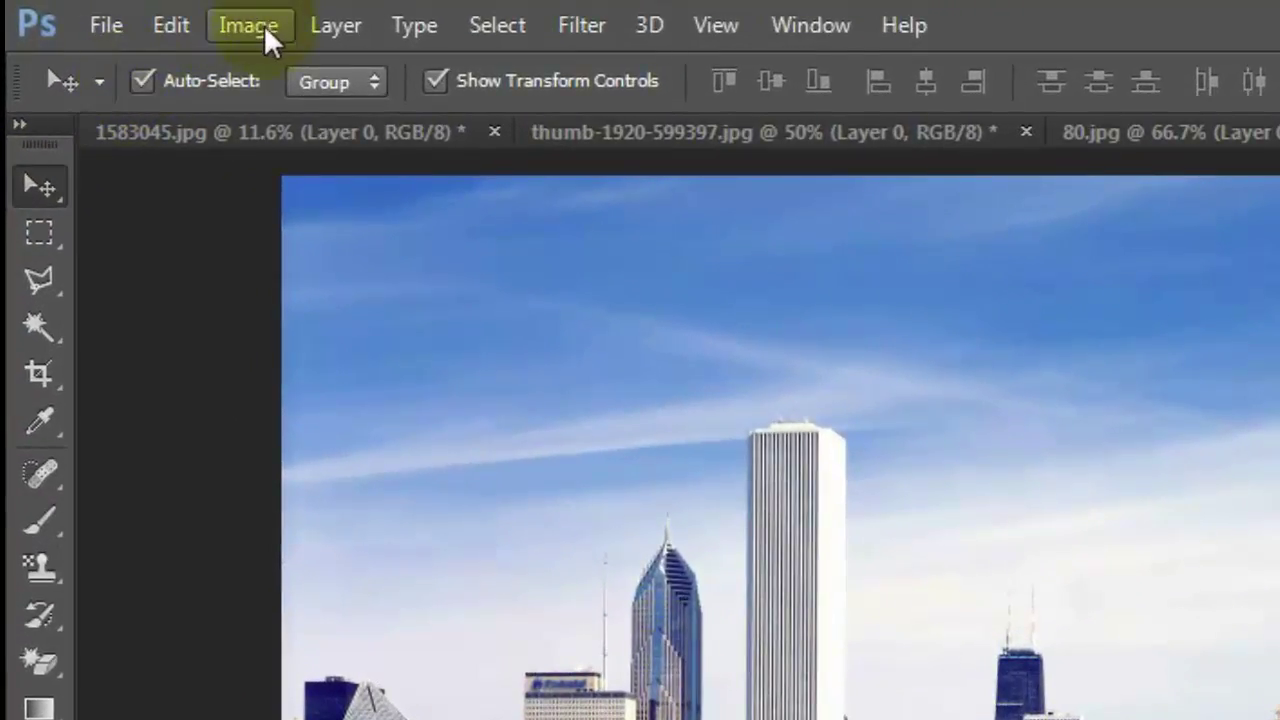
left_click(264, 25)
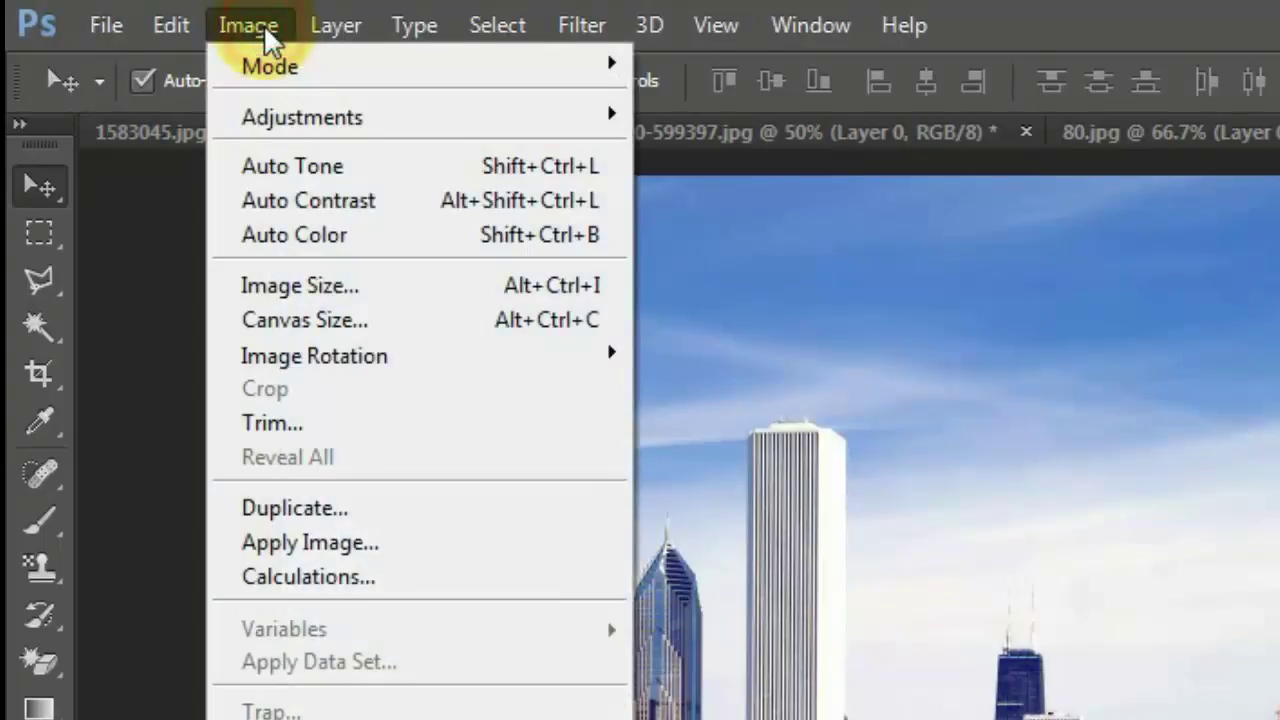
left_click(330, 285)
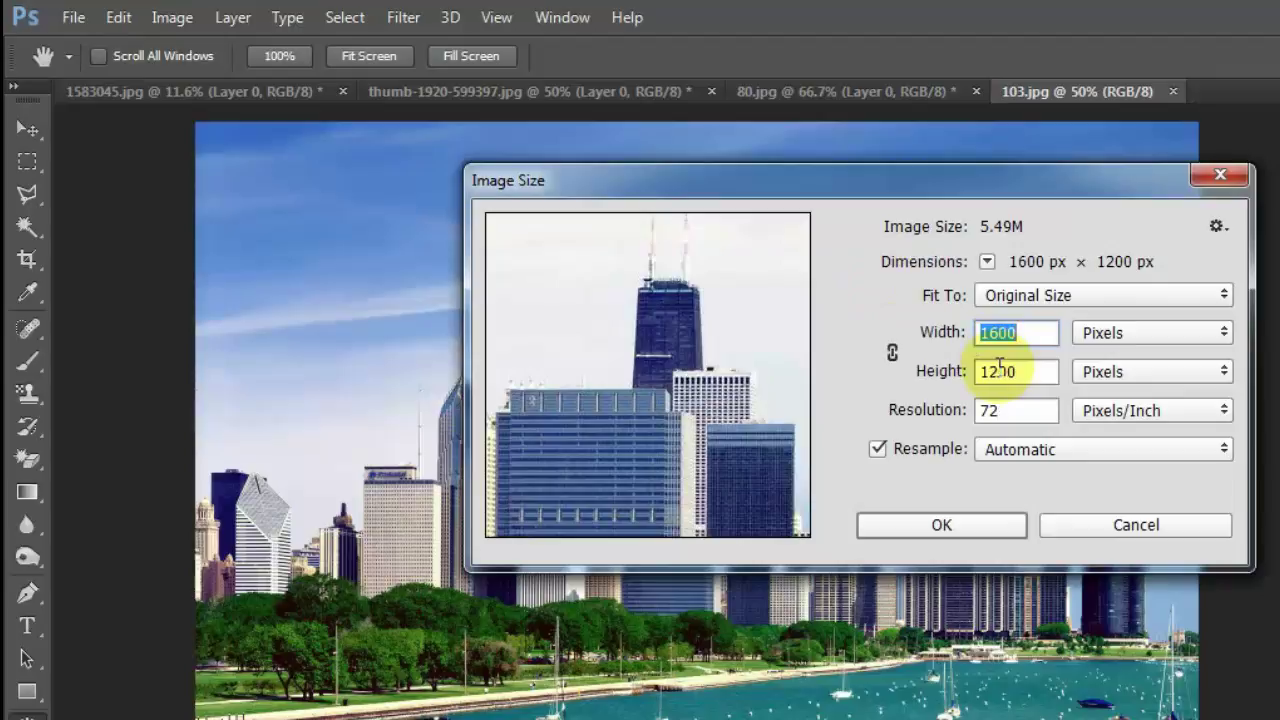
left_click(1000, 368)
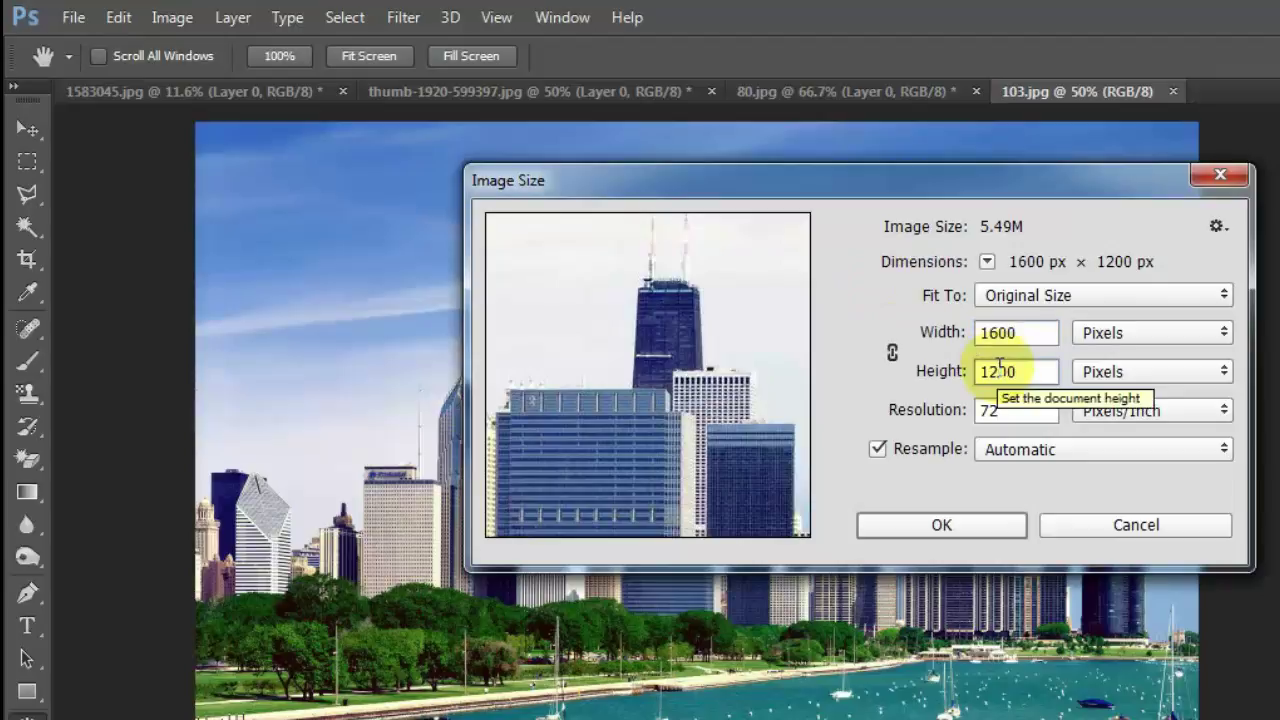
key("BackSpace")
type("6")
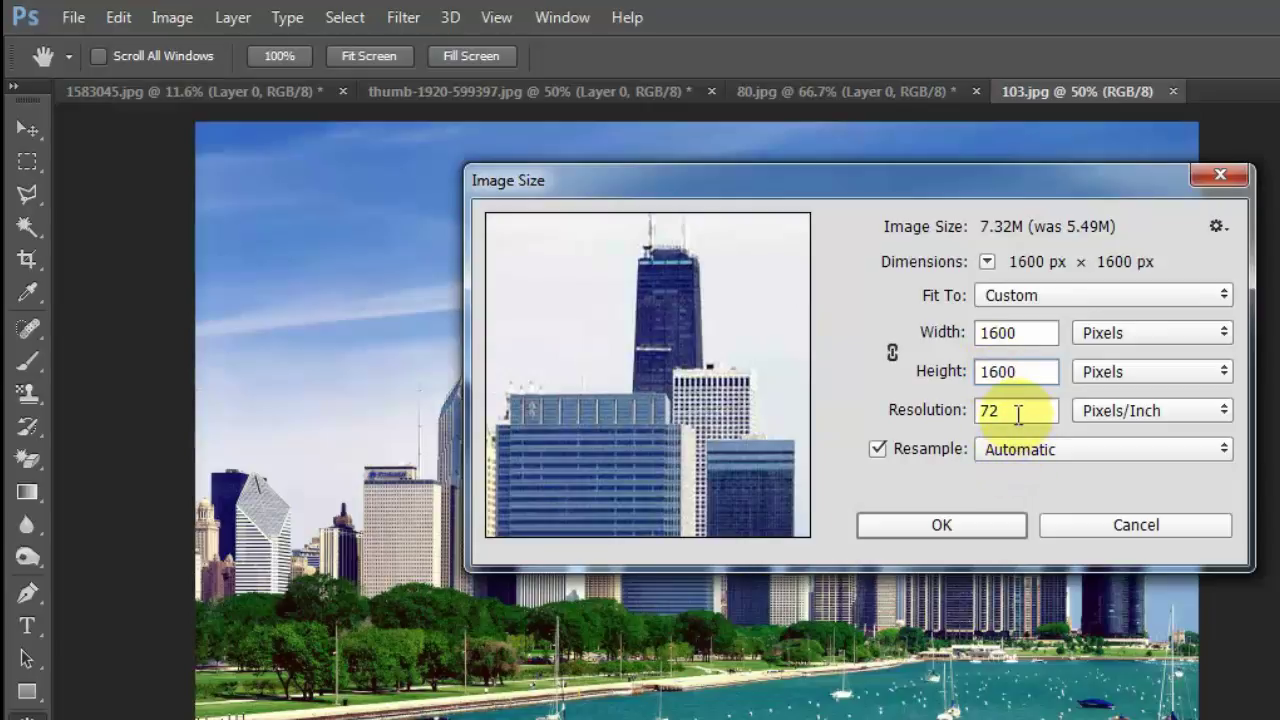
left_click(950, 527)
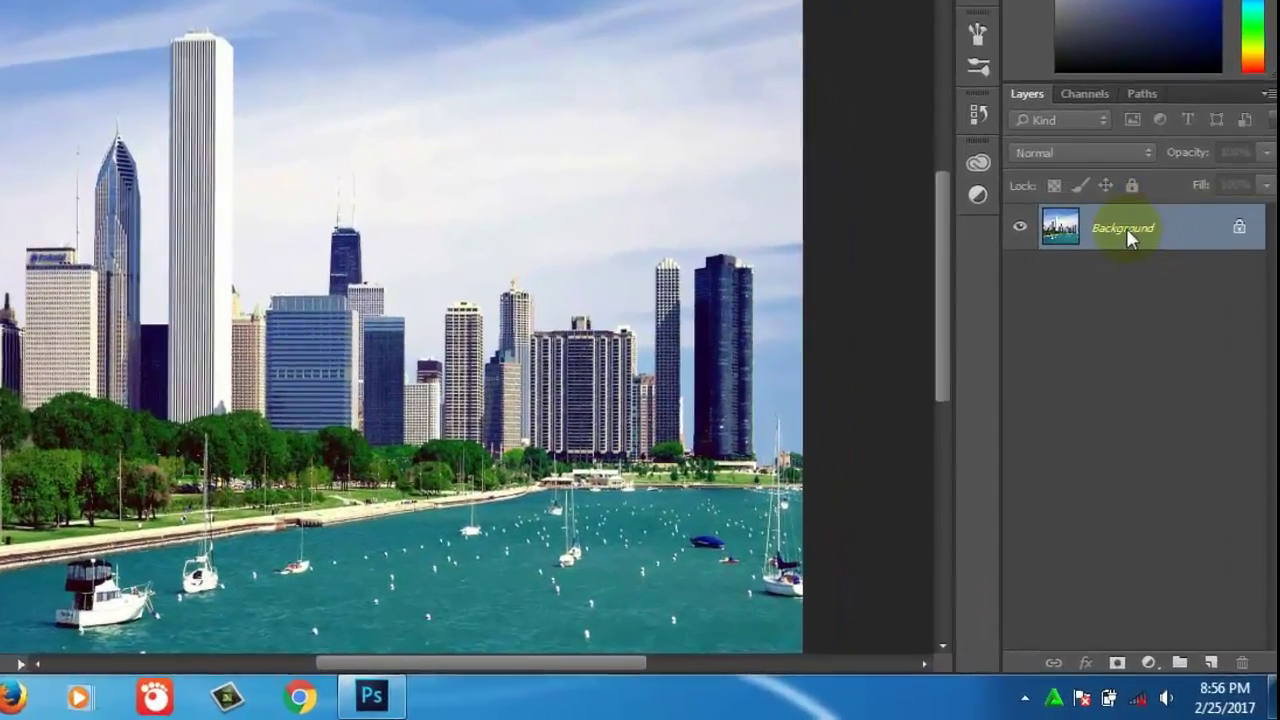
Step: Convert the Background to Layer 0, then flip it vertically
left_click(1157, 323)
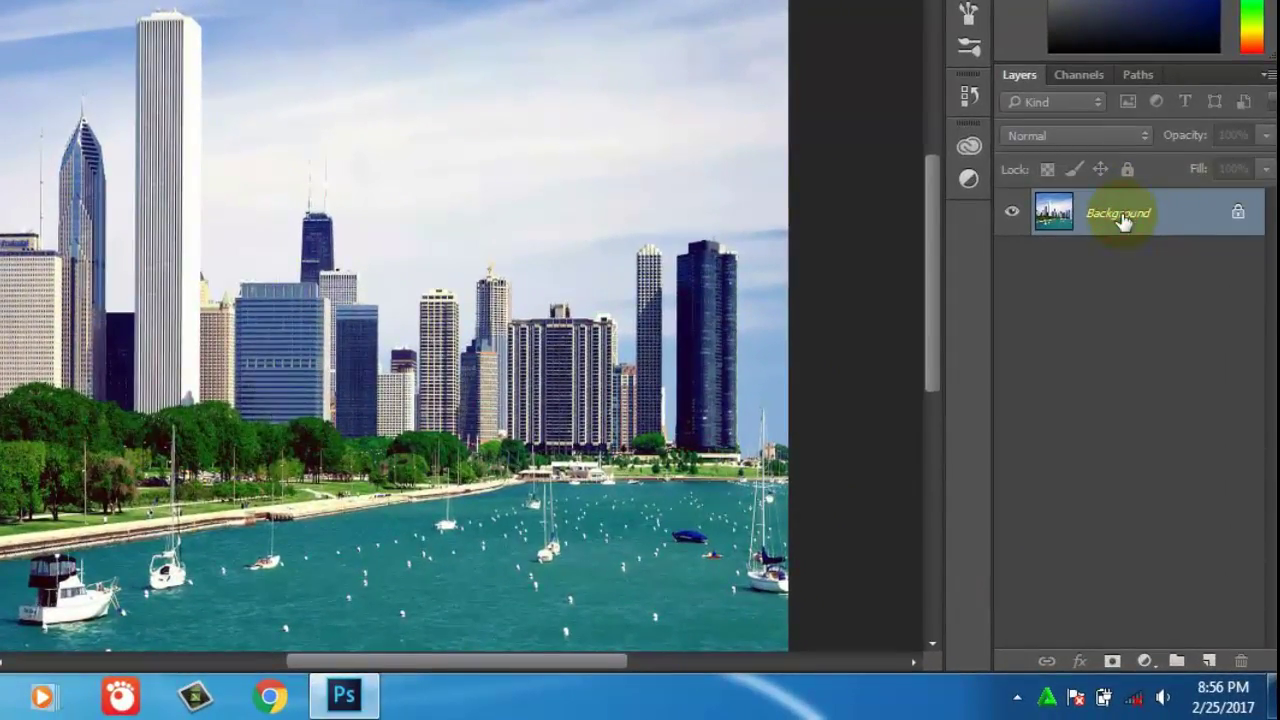
double_click(1120, 214)
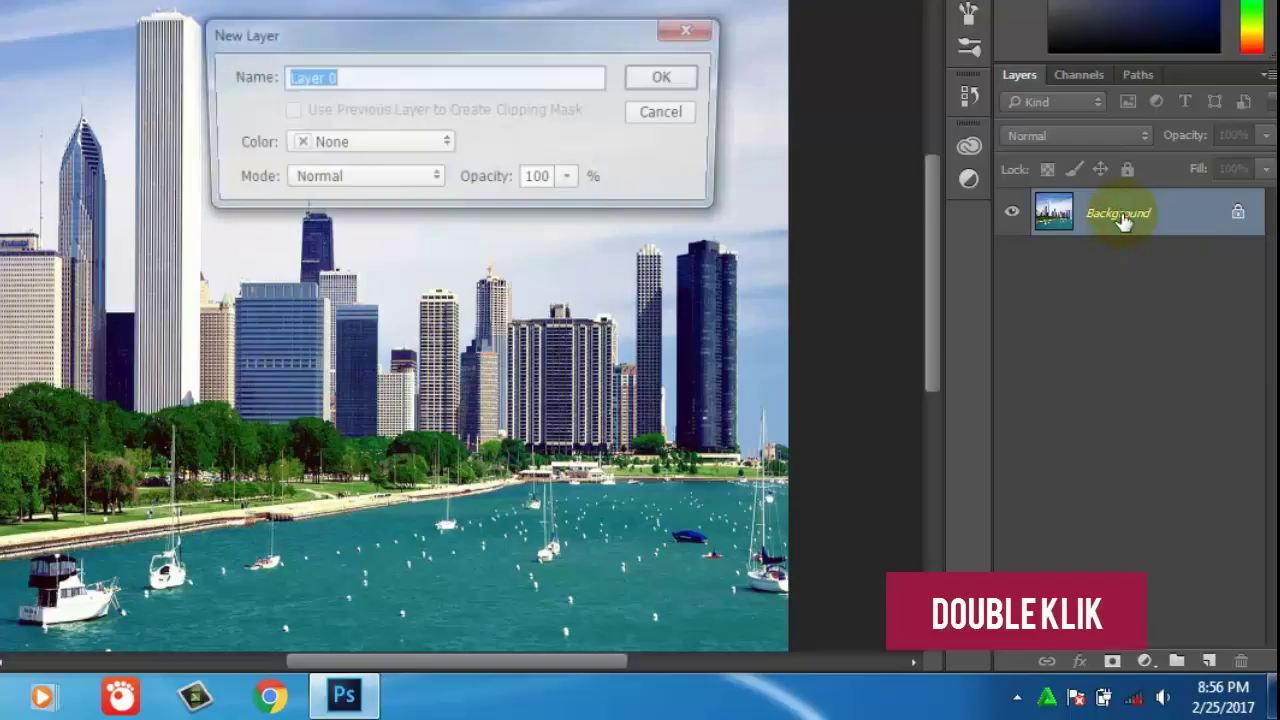
left_click(662, 80)
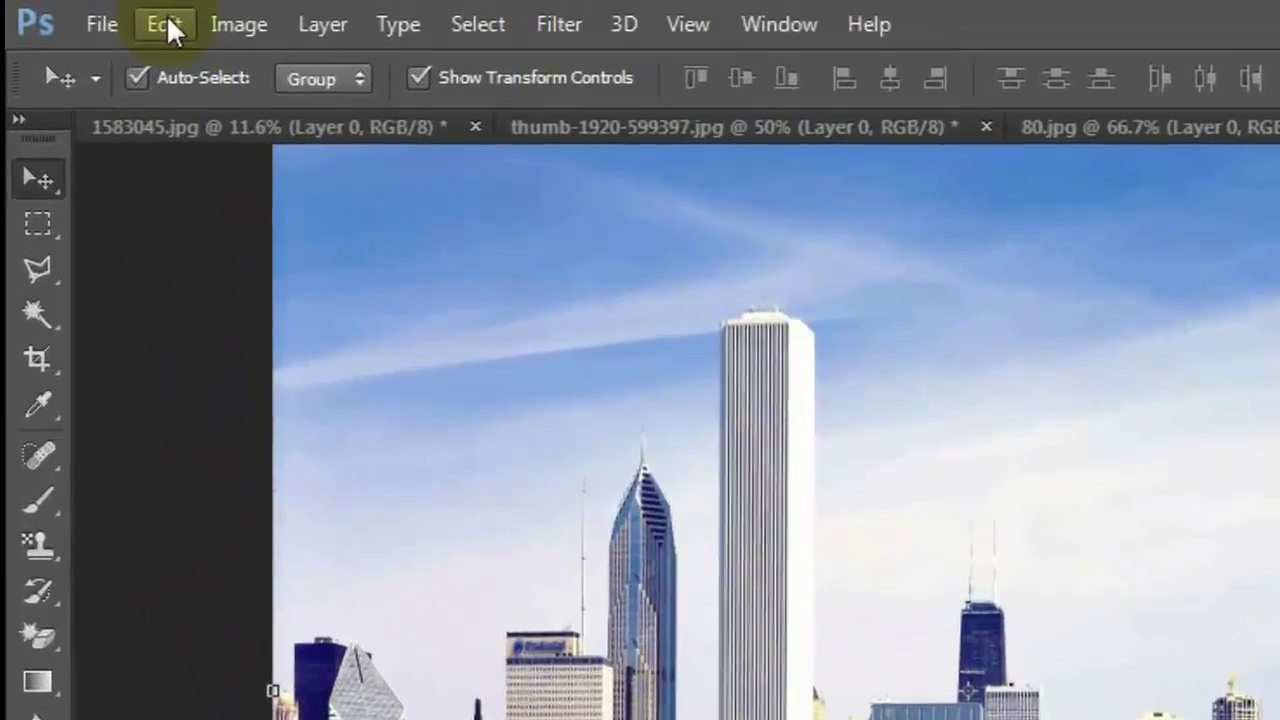
left_click(172, 26)
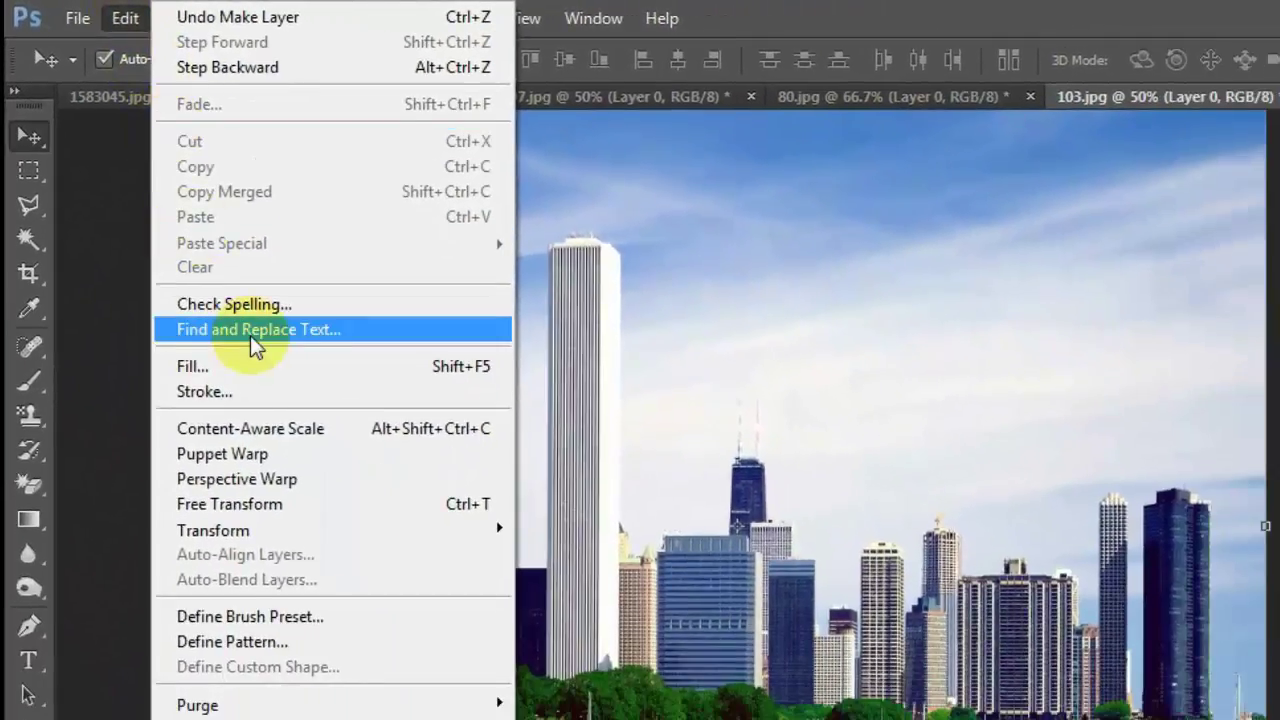
mouse_move(270, 433)
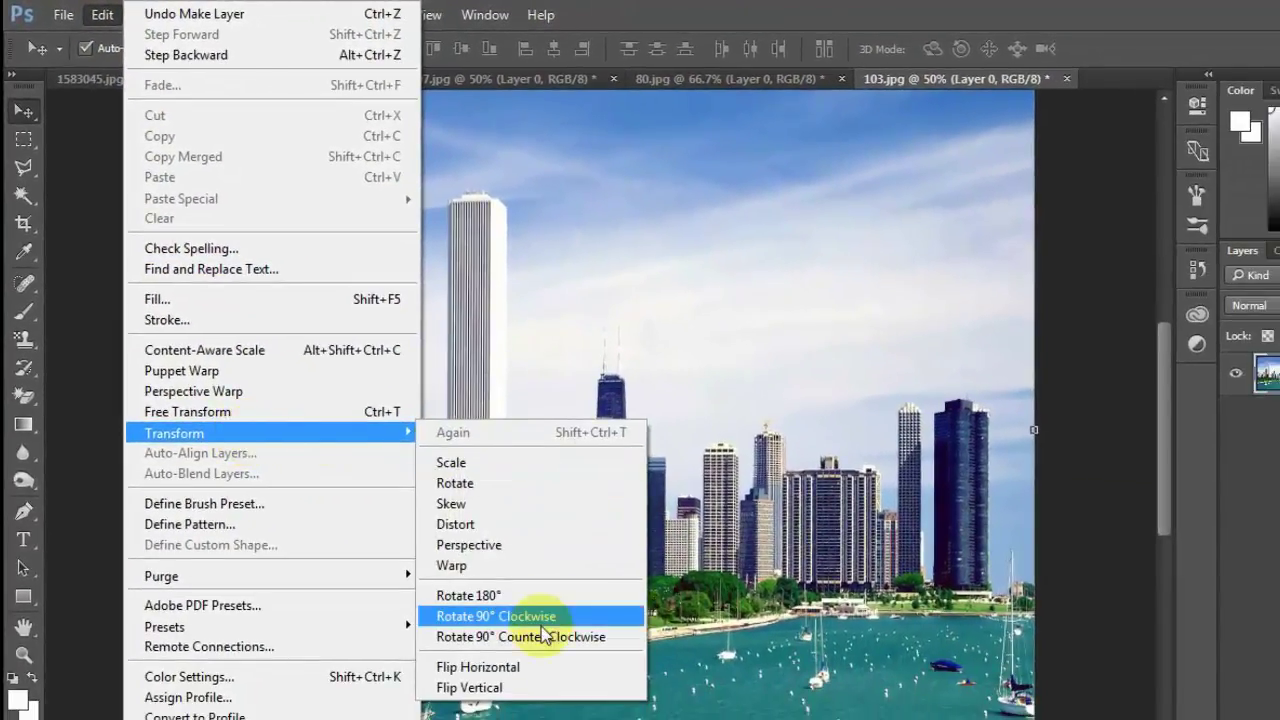
left_click(513, 690)
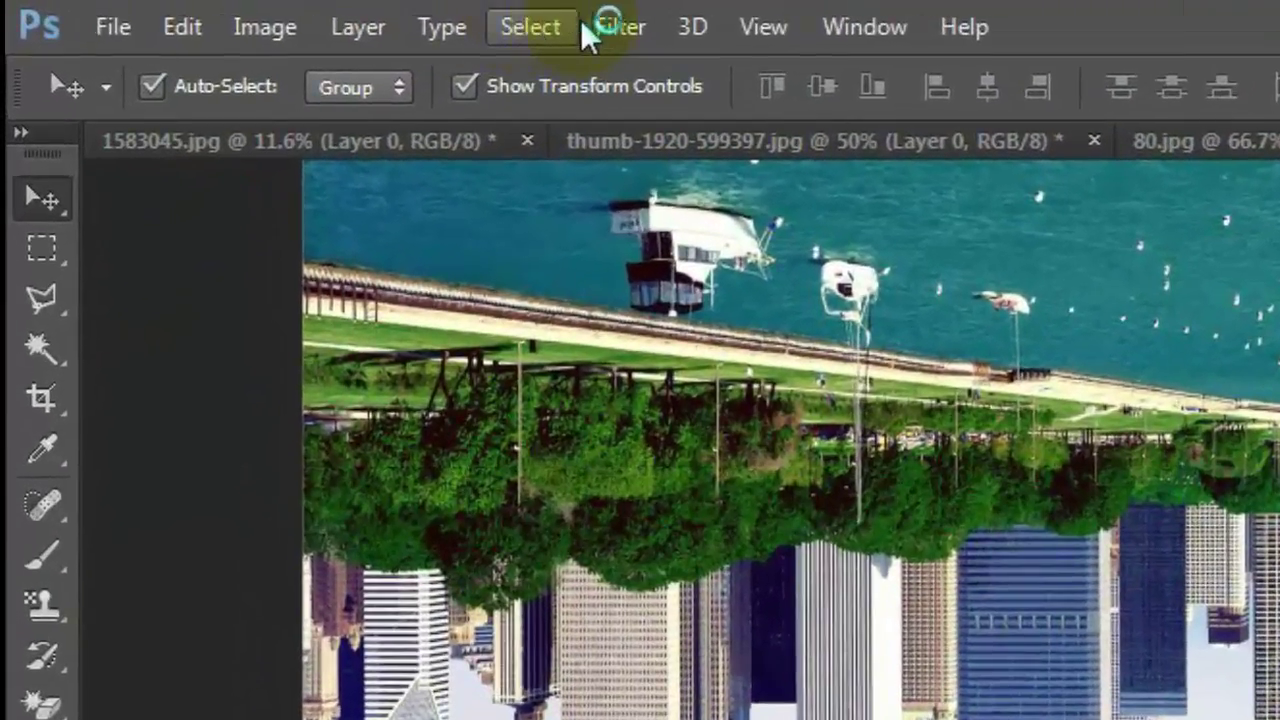
Step: Apply Polar Coordinates (Rectangular to Polar) to the skyline, then zoom out to see the planet
left_click(520, 27)
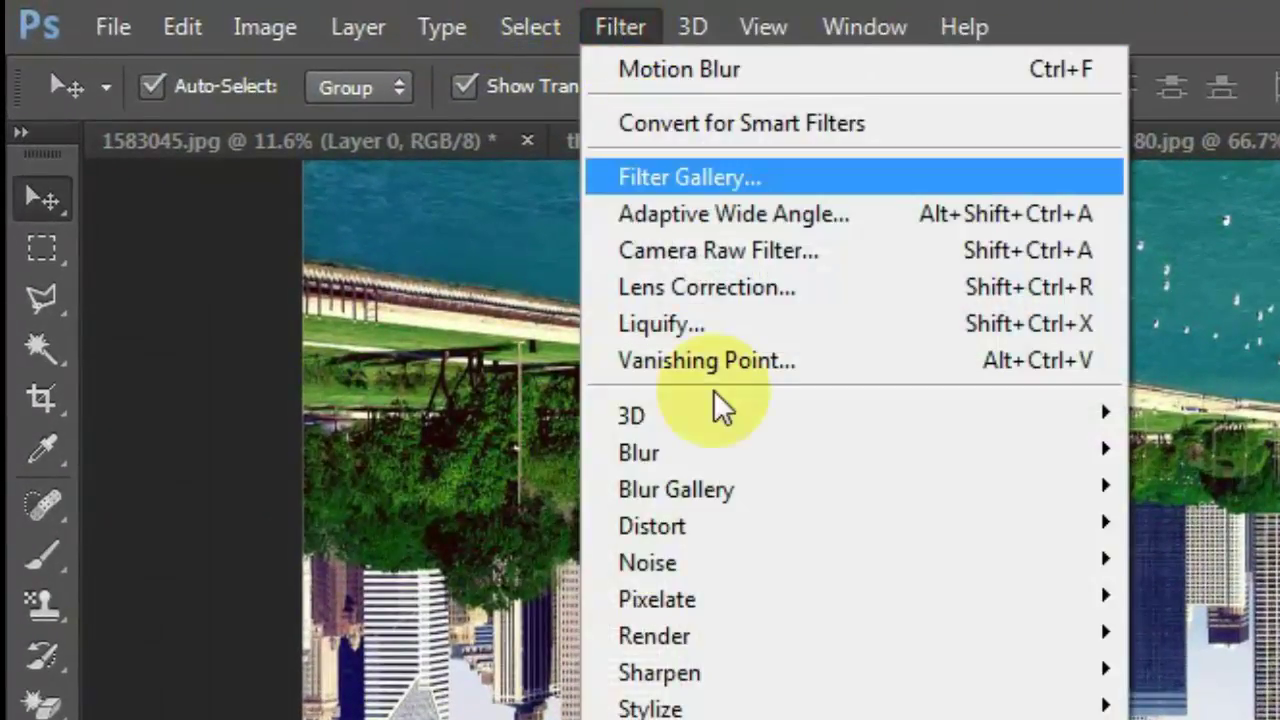
mouse_move(536, 432)
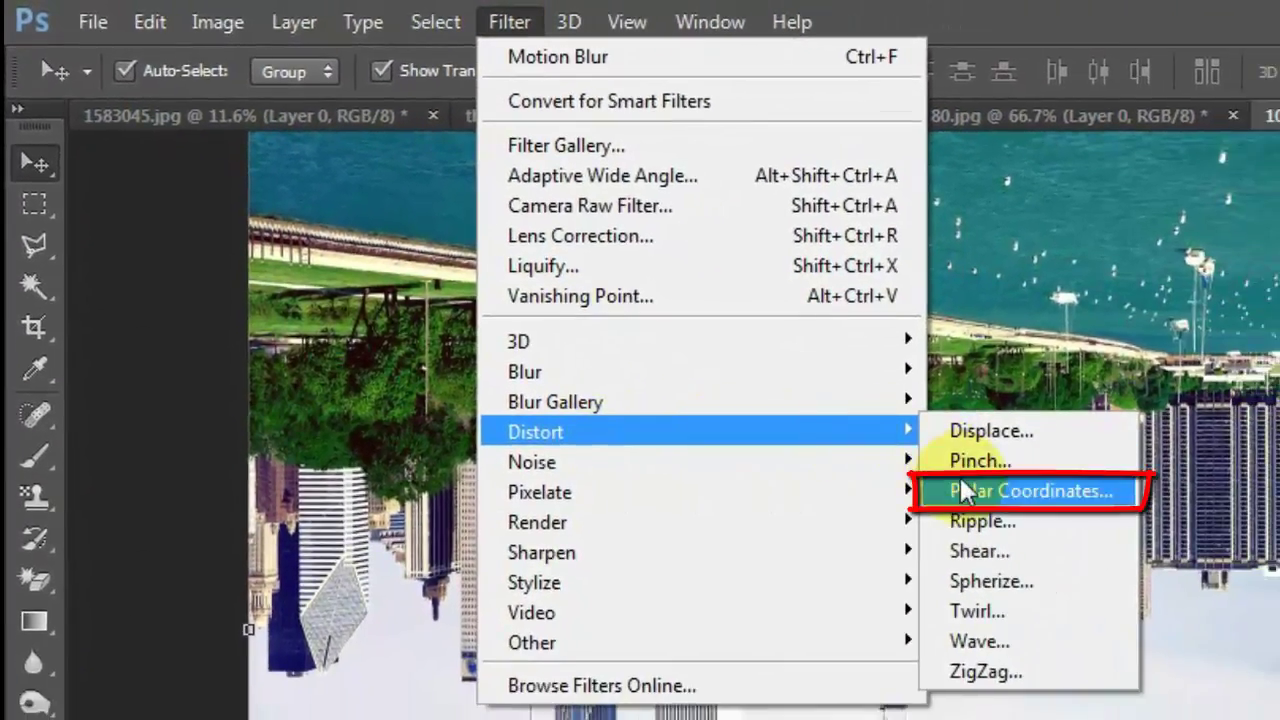
left_click(965, 492)
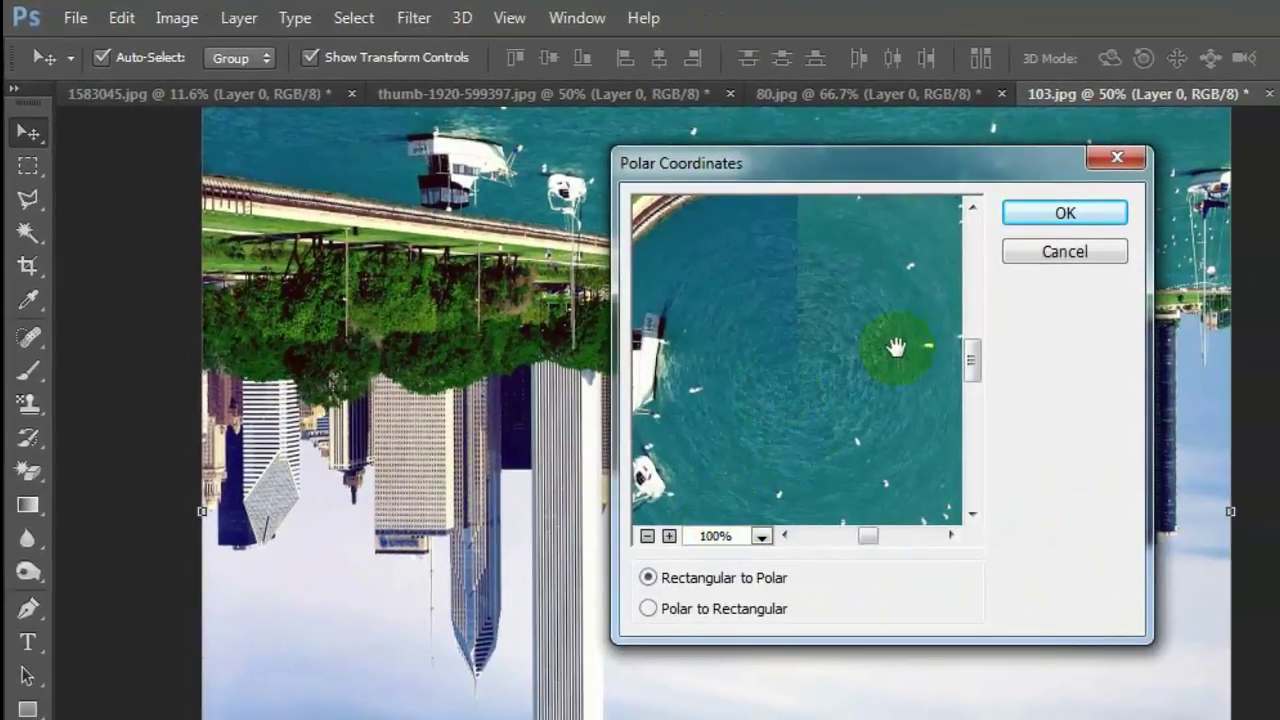
left_click(648, 536)
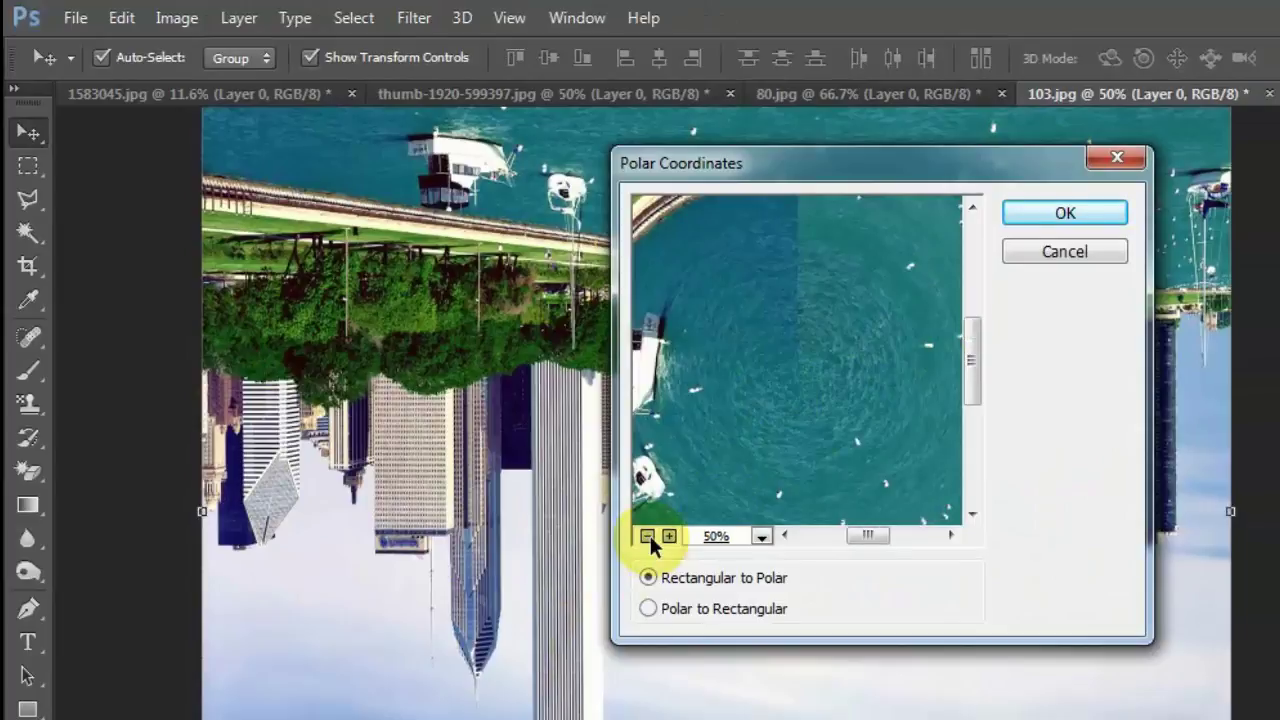
left_click(1106, 211)
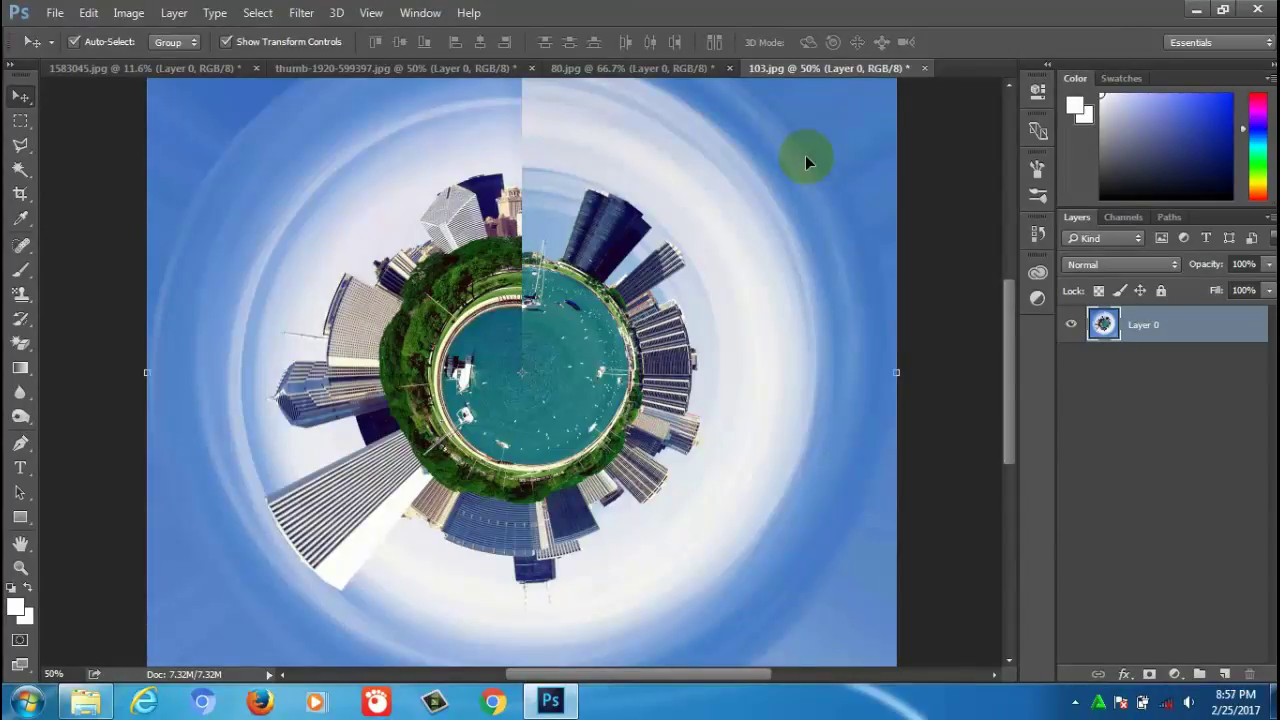
key("ctrl+minus")
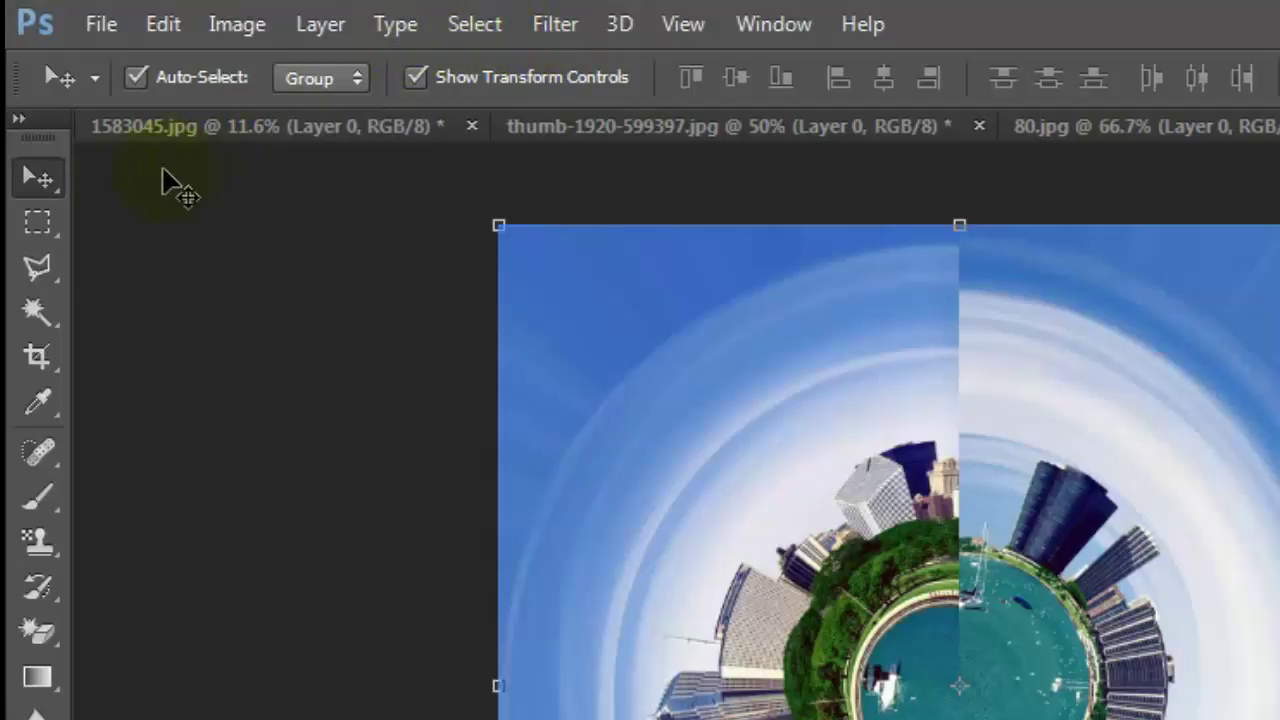
Step: Marquee-select a thin strip over the top seam and feather it by 20 pixels
left_click(46, 222)
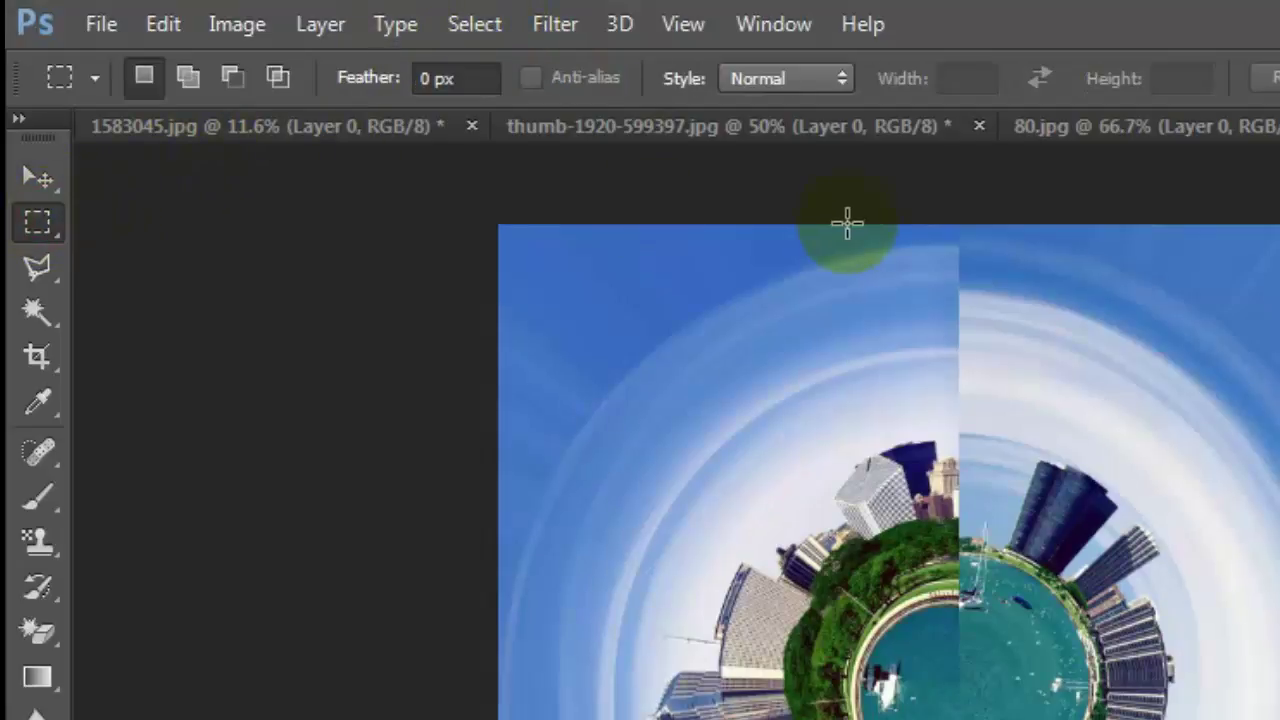
mouse_move(931, 216)
left_mouse_down()
mouse_move(981, 528)
mouse_move(978, 678)
left_mouse_up()
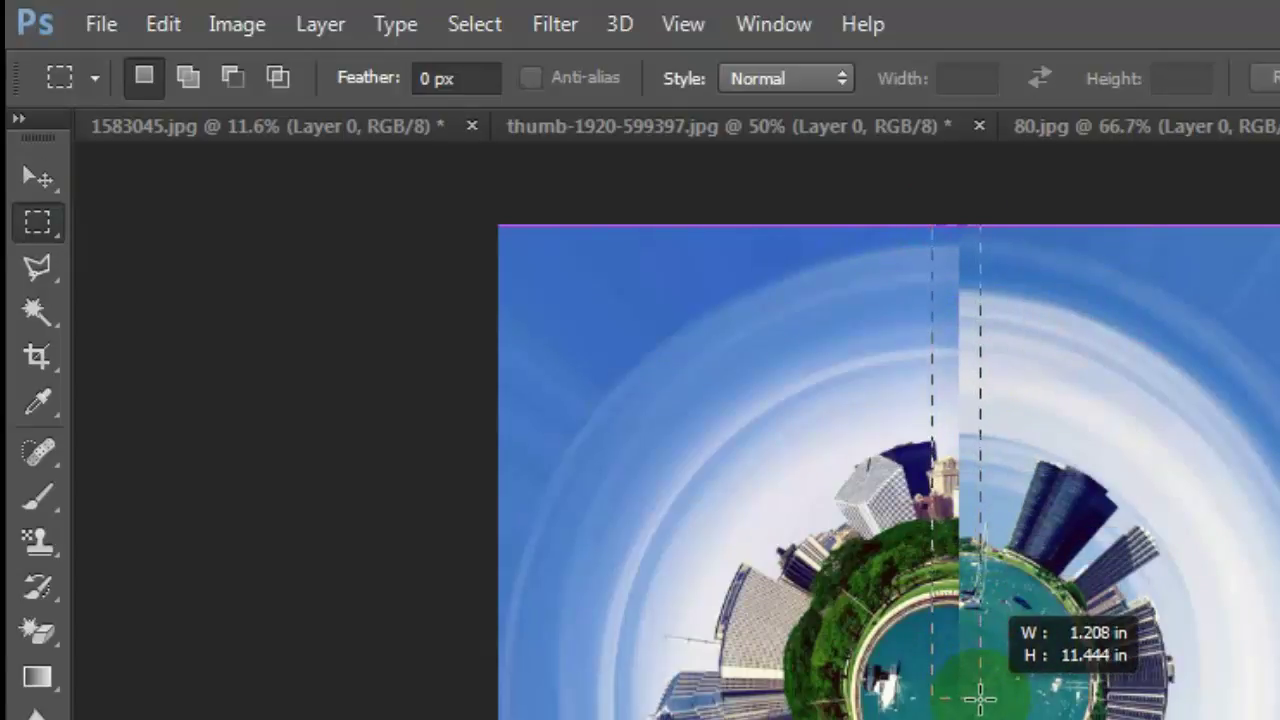
left_click_drag(978, 678, 980, 705)
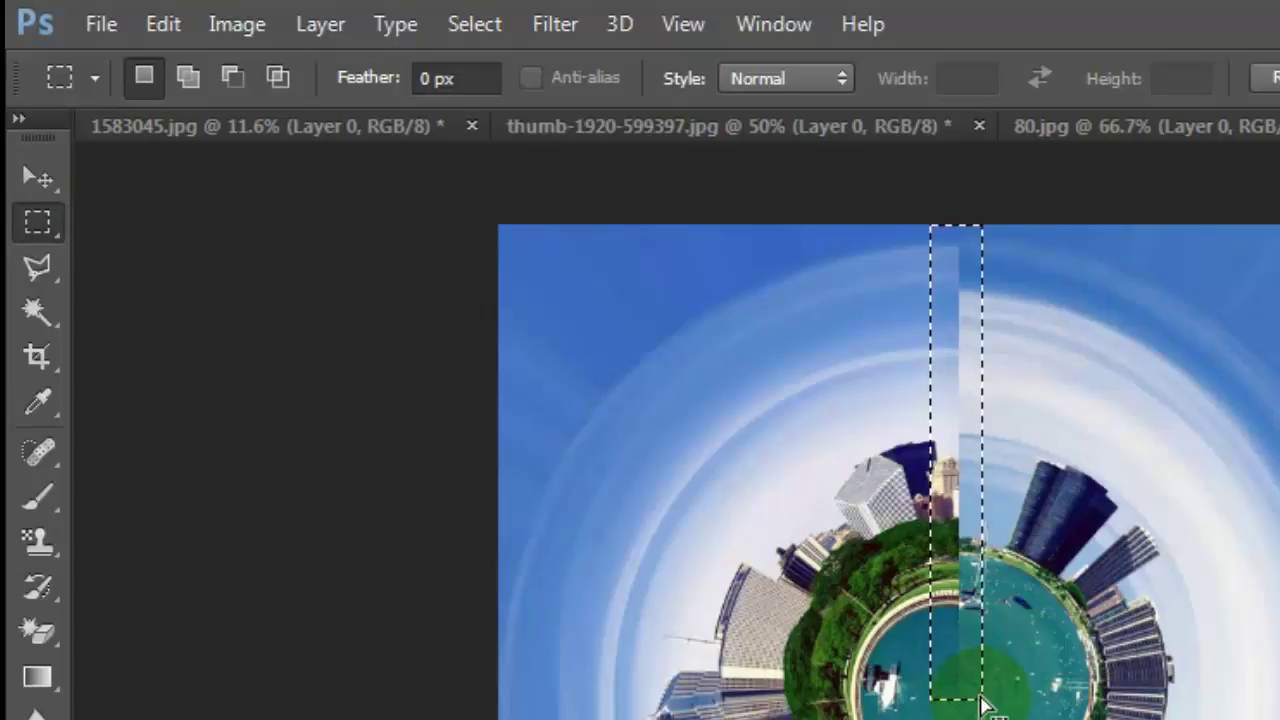
left_click_drag(957, 288, 957, 302)
right_click(957, 302)
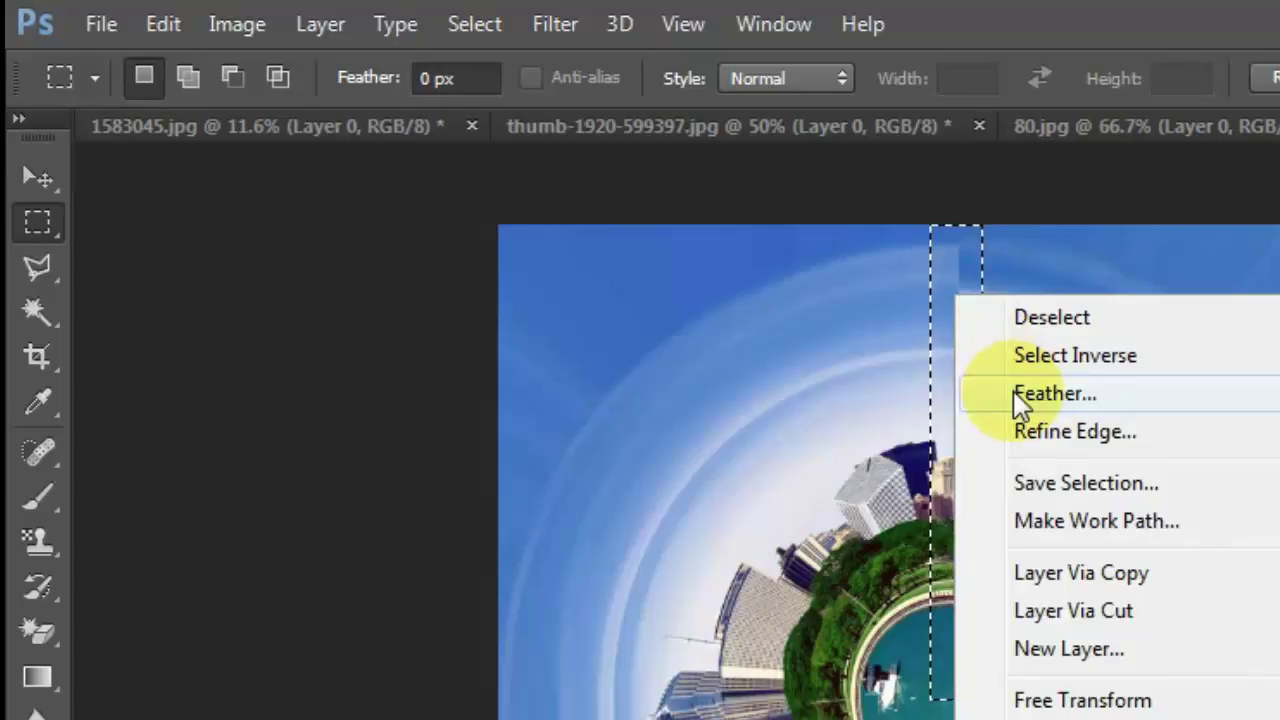
left_click(1050, 394)
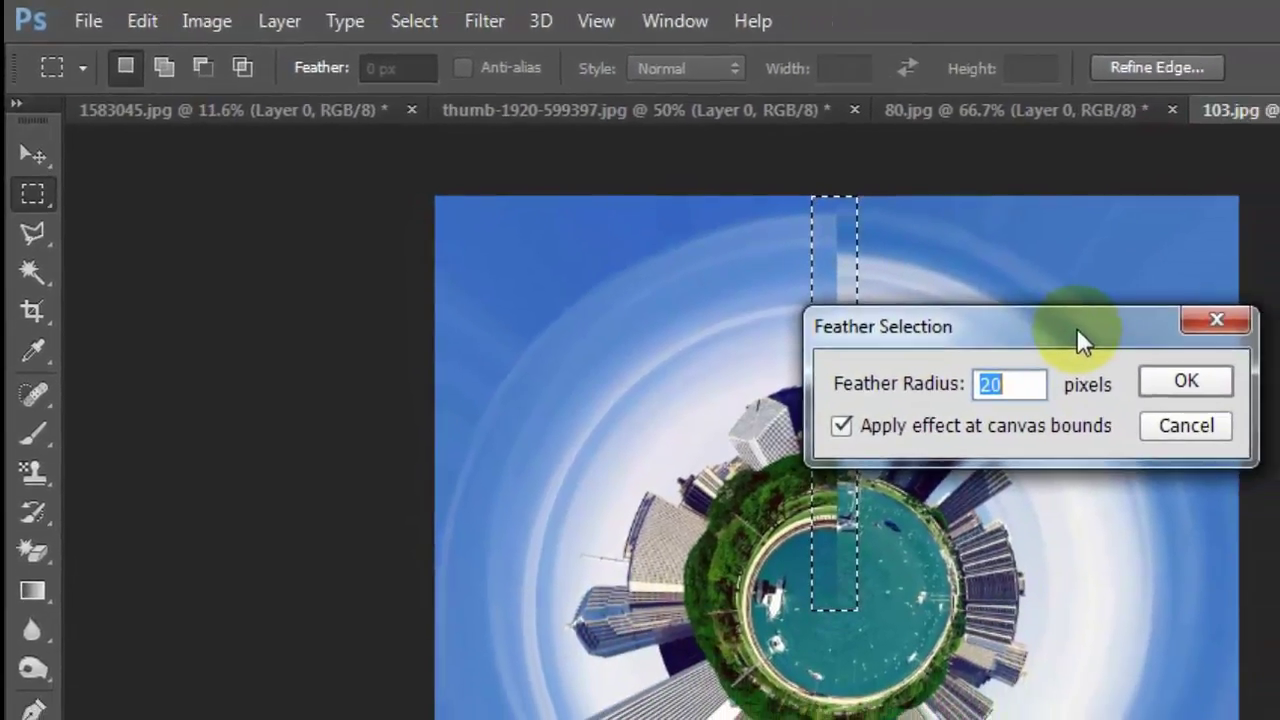
left_click(1183, 380)
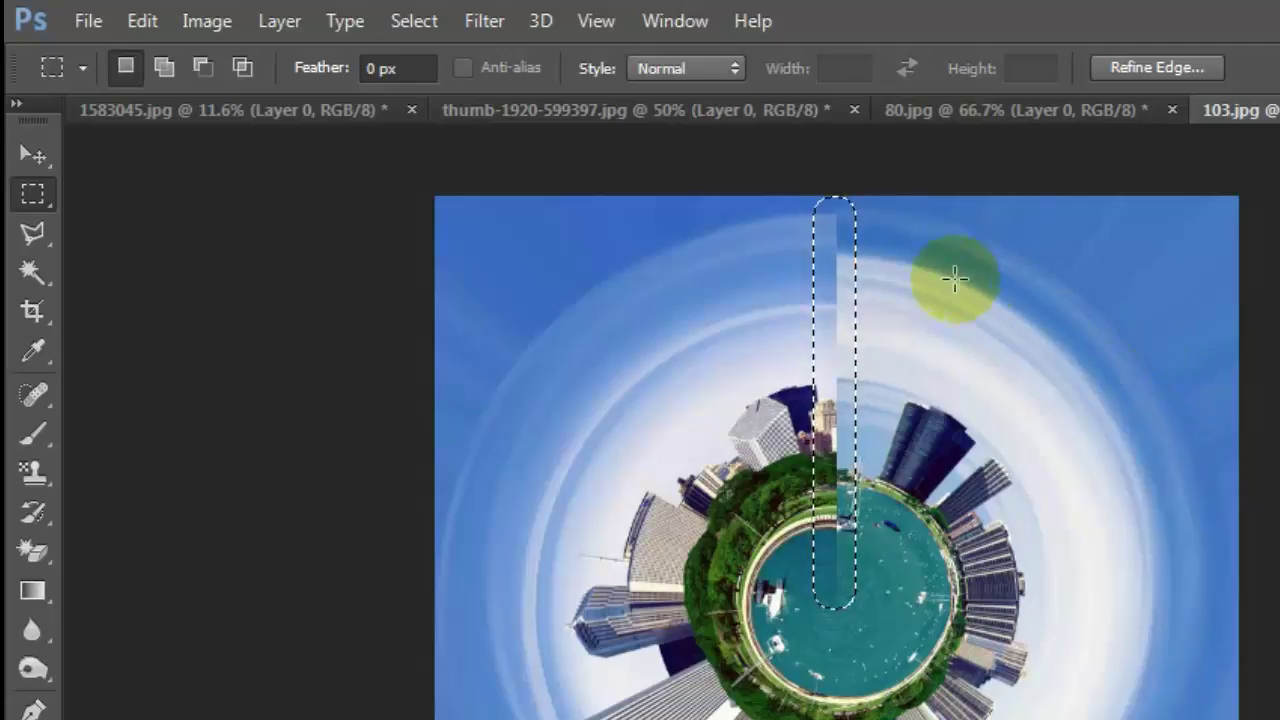
left_click(494, 22)
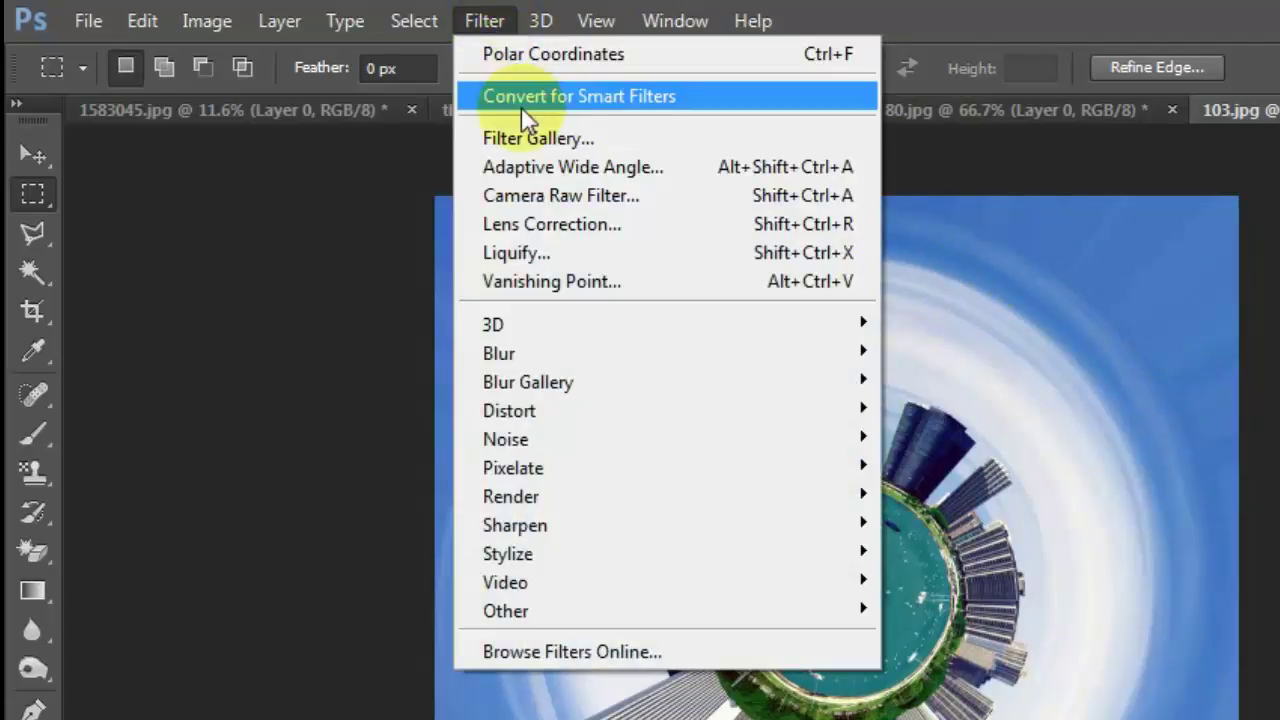
mouse_move(455, 322)
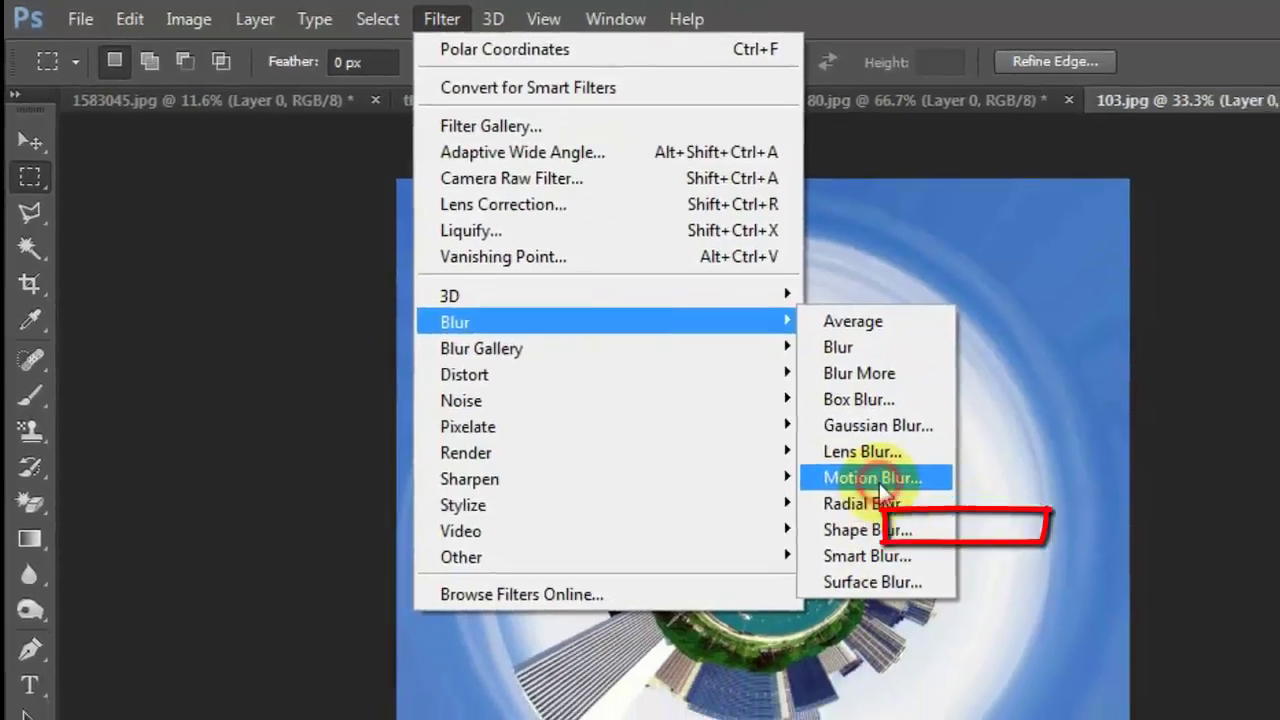
Step: Blur the seam strip with a 0°, 42-pixel Motion Blur, then deselect
left_click(880, 480)
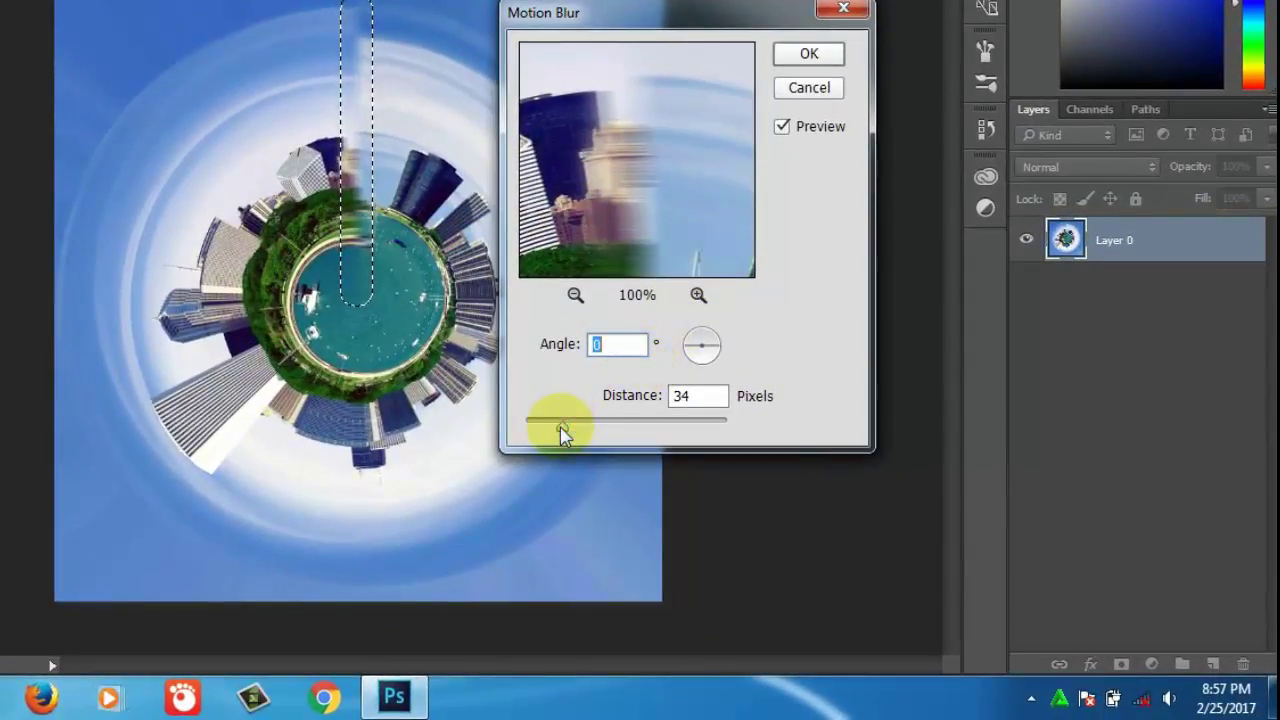
mouse_move(562, 430)
left_mouse_down()
mouse_move(585, 430)
mouse_move(574, 430)
left_mouse_up()
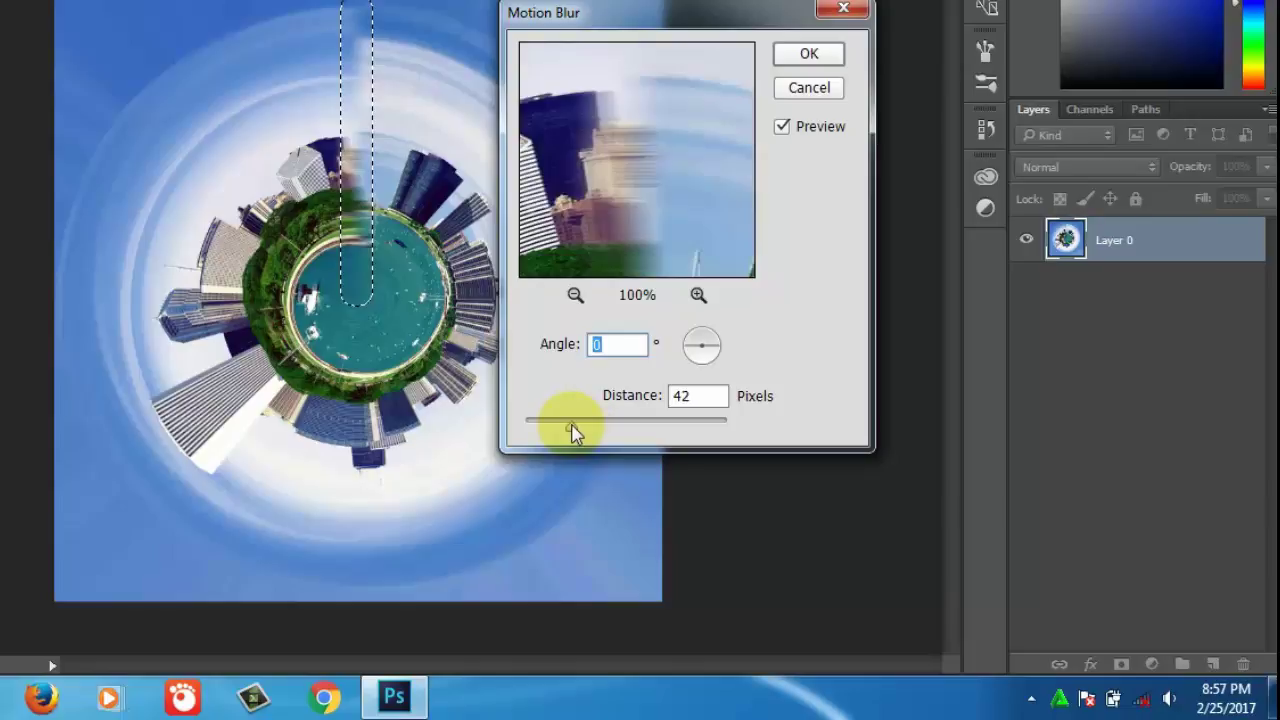
left_click(572, 430)
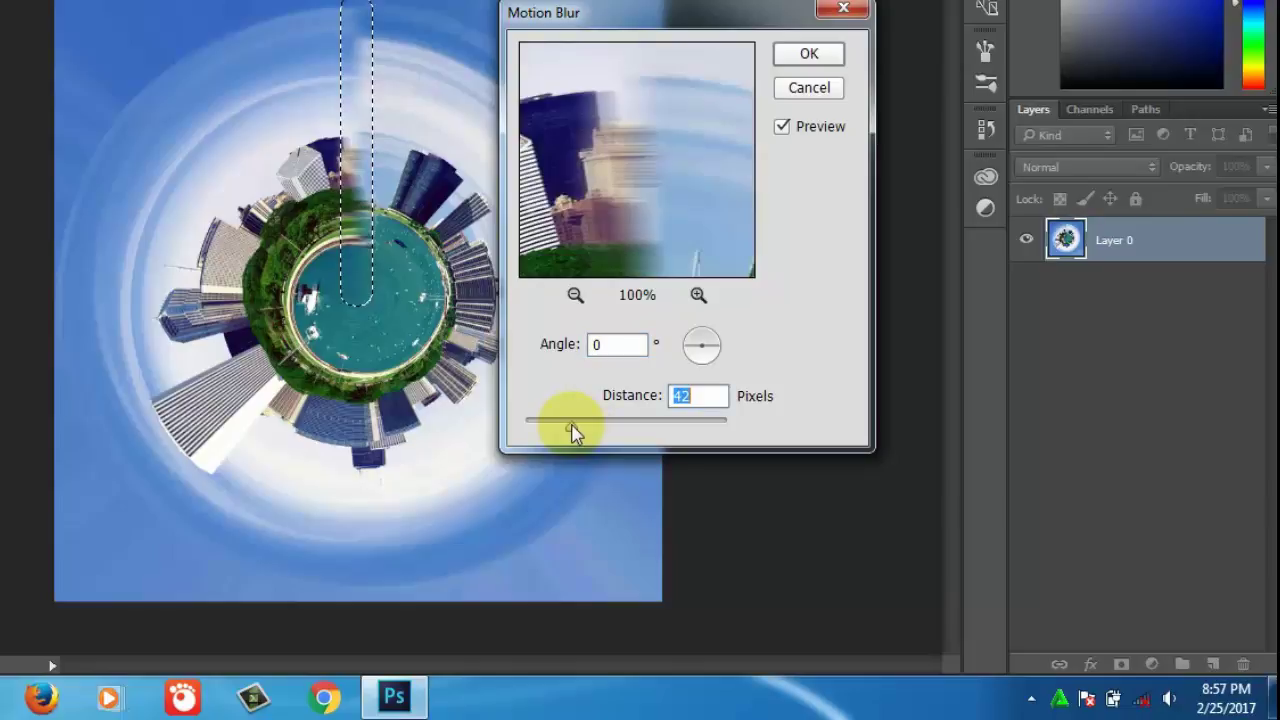
left_click(833, 57)
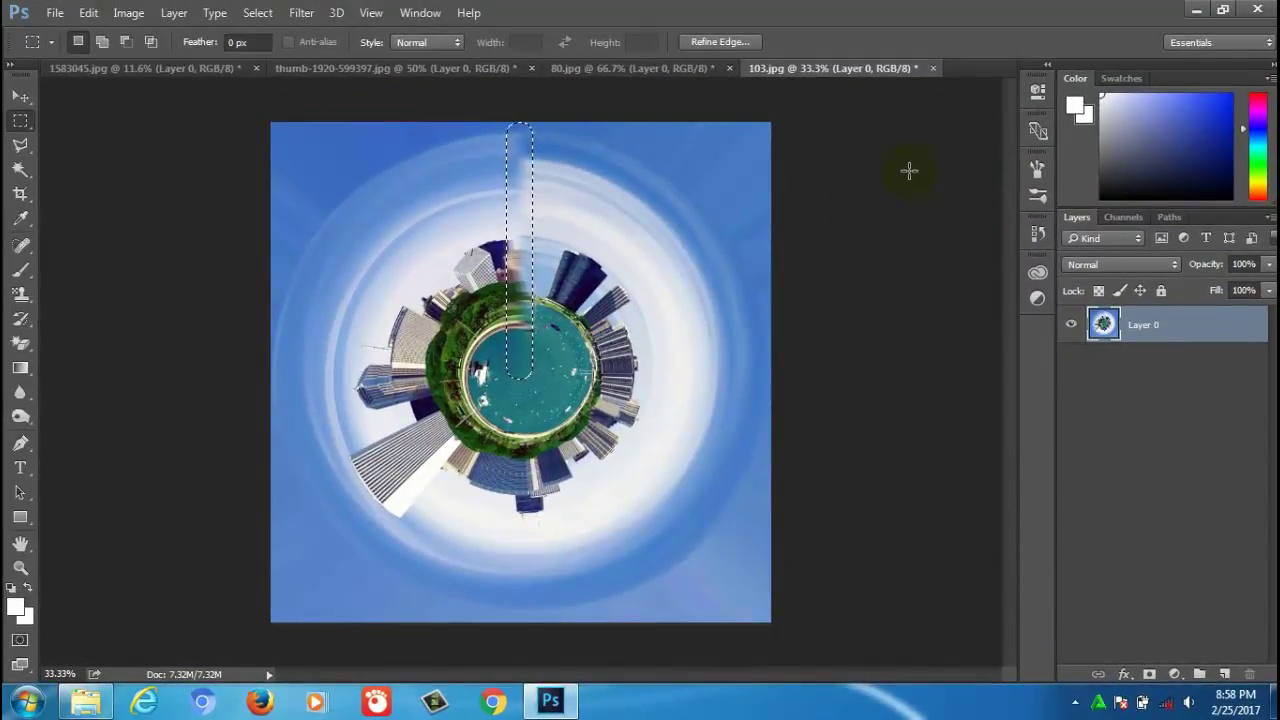
right_click(523, 165)
left_click(548, 172)
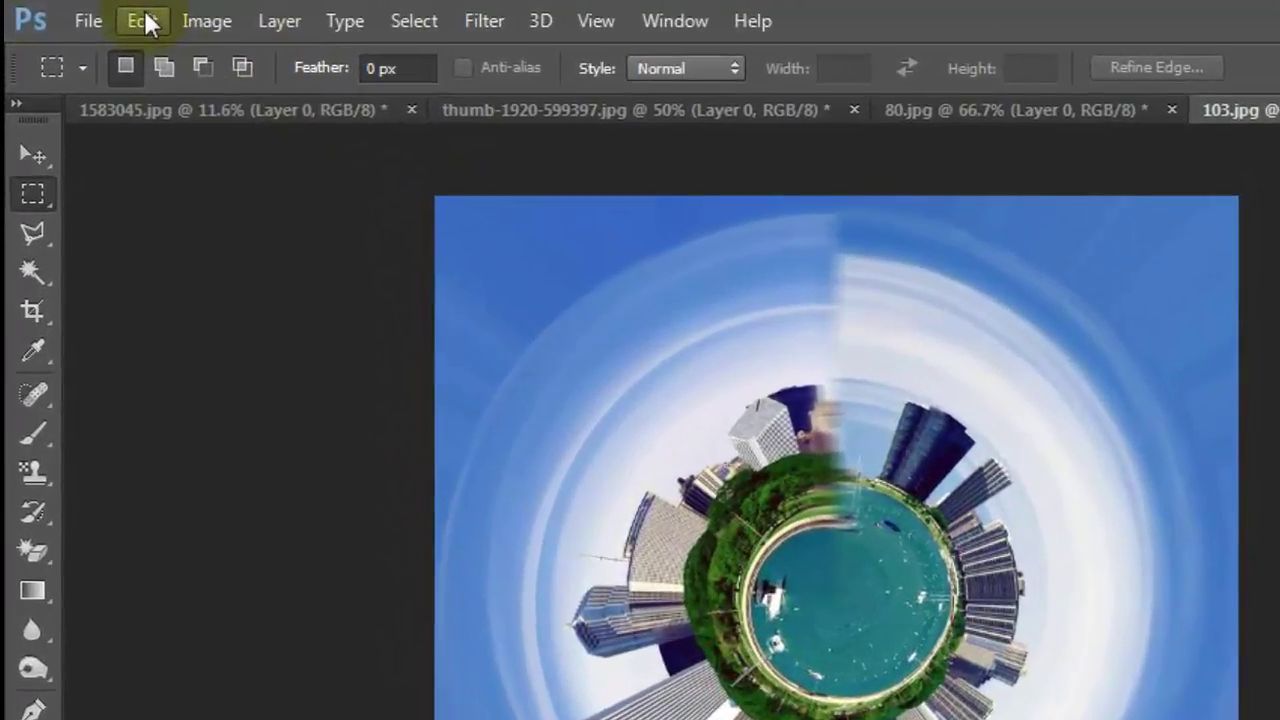
Step: Flip the little-planet image vertically with Edit > Transform > Flip Vertical
left_click(147, 22)
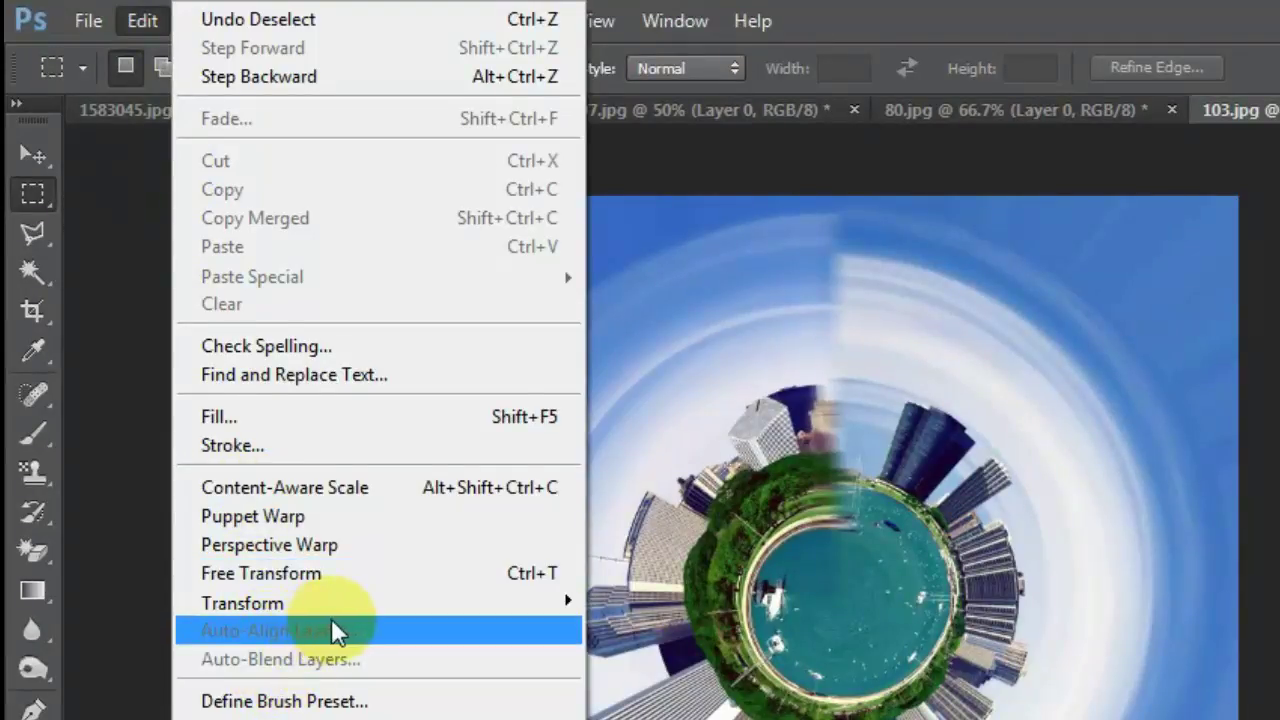
mouse_move(178, 443)
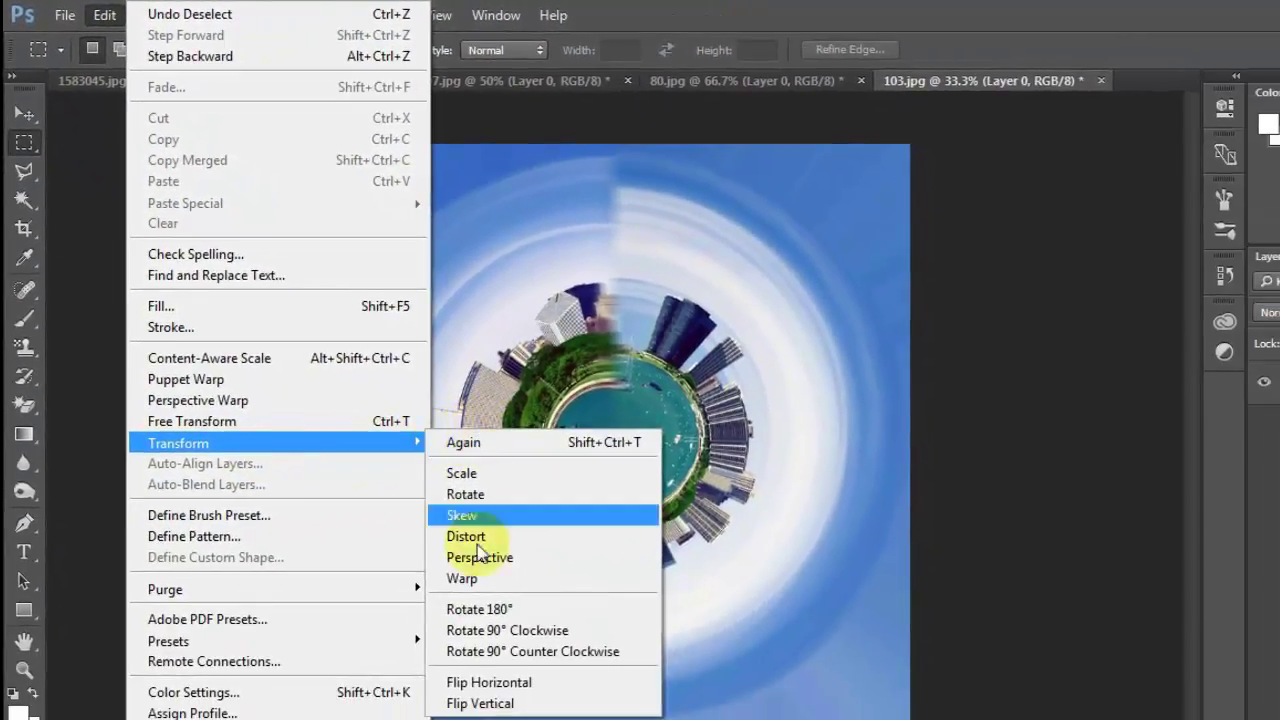
left_click(490, 704)
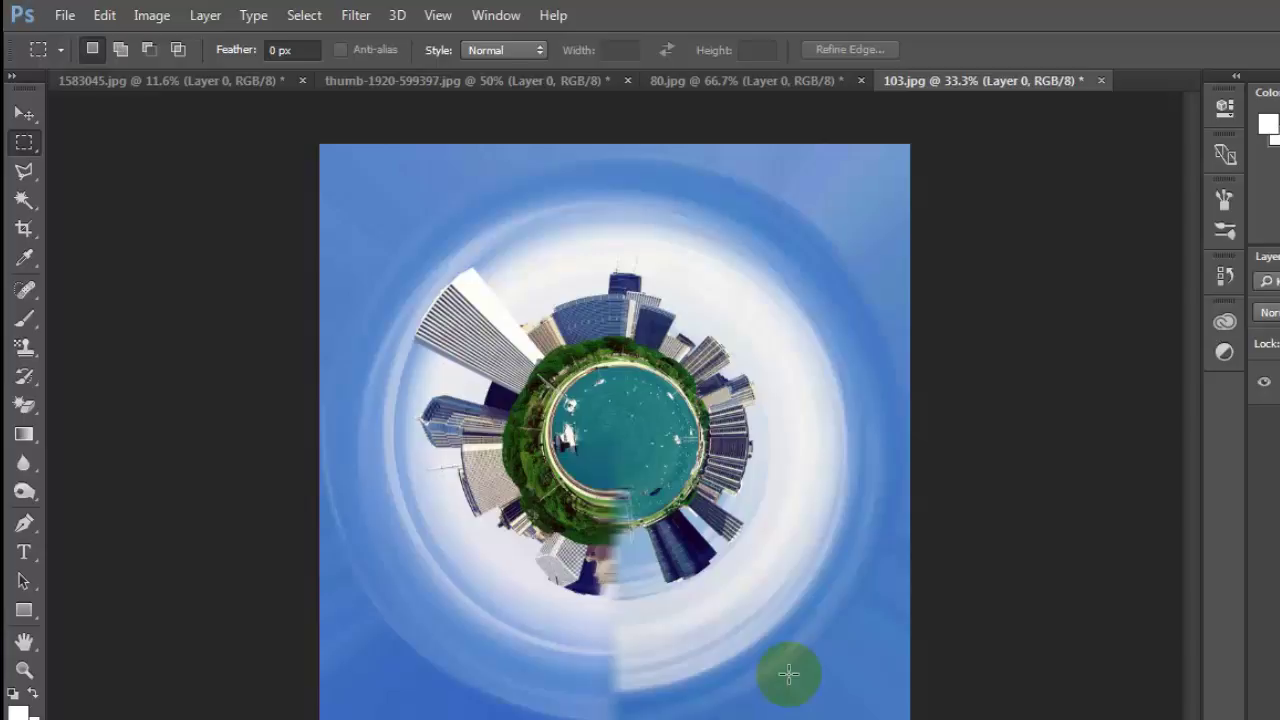
Step: Select the seam strip below the planet and feather its edges
left_click_drag(582, 601, 656, 719)
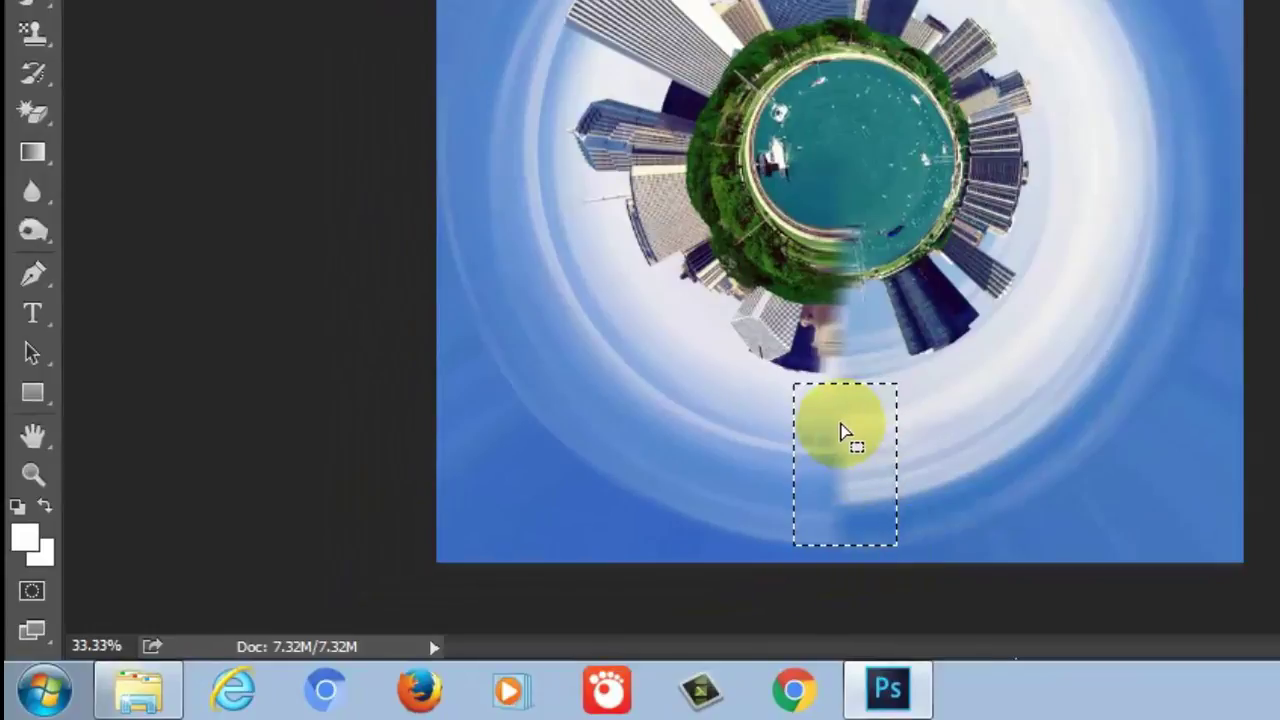
right_click(843, 430)
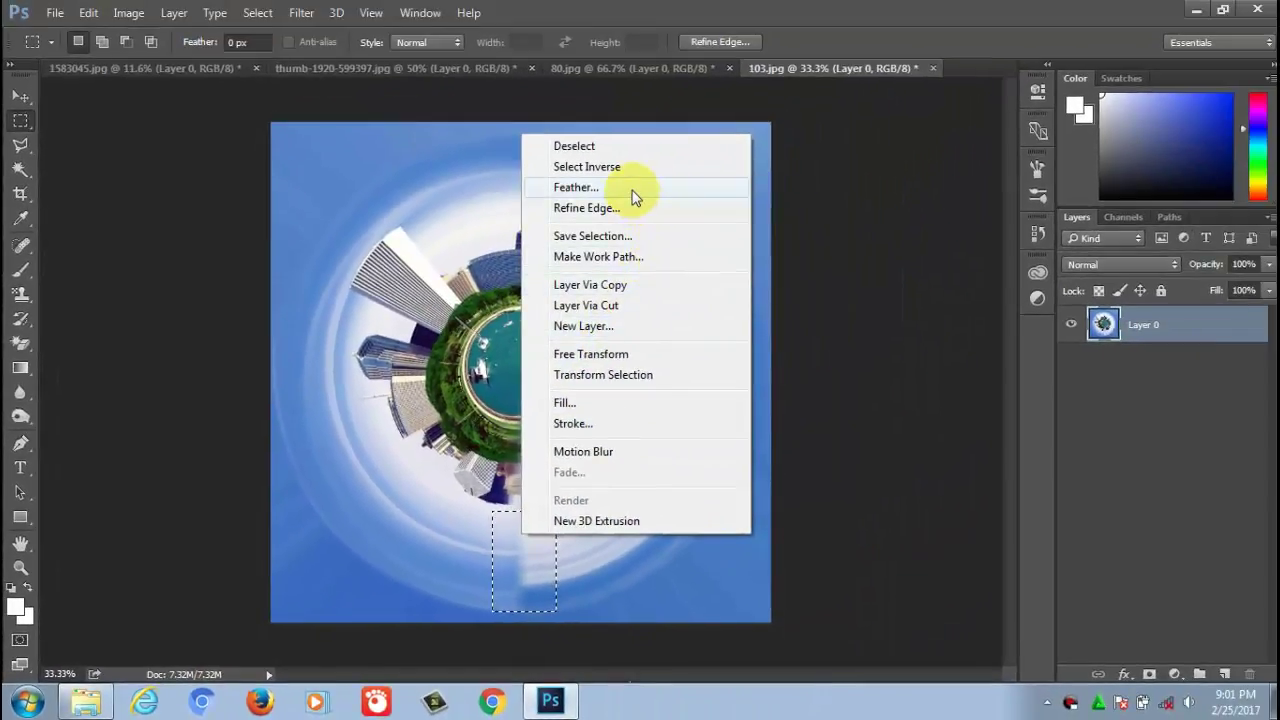
left_click(655, 166)
left_click(738, 237)
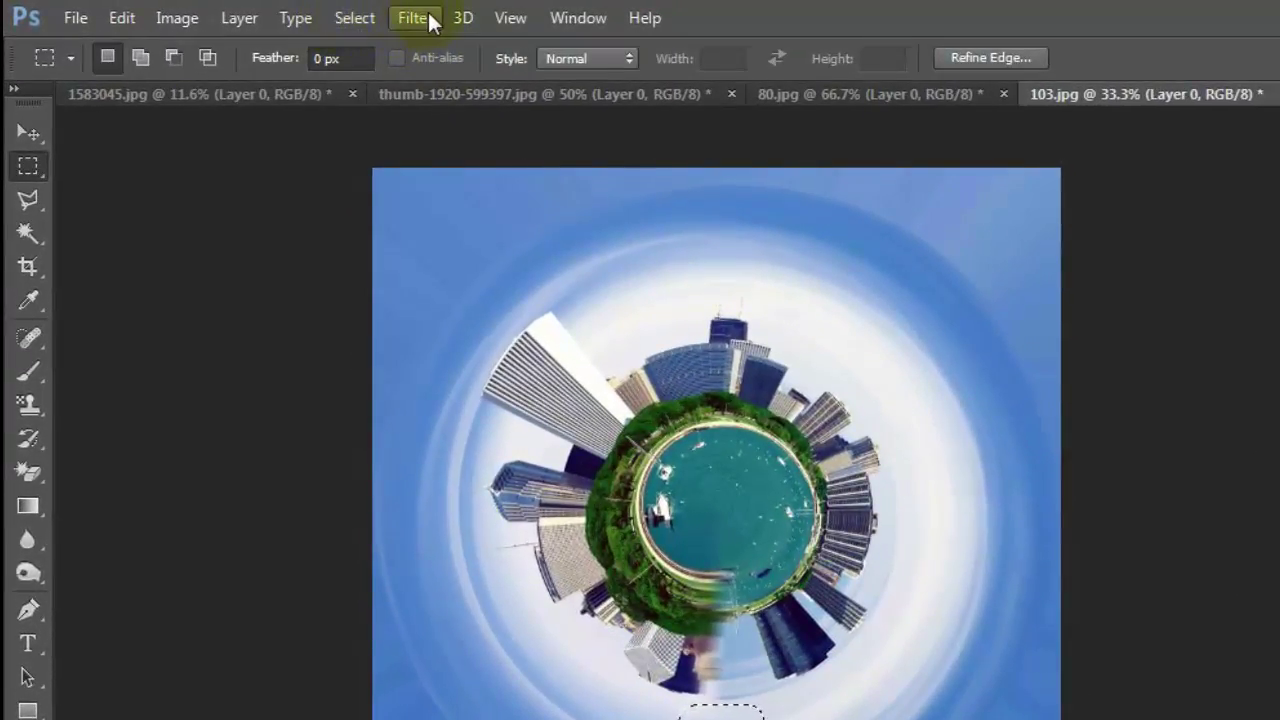
Step: Apply a 0° Motion Blur with 159-pixel distance to the lower seam
left_click(420, 18)
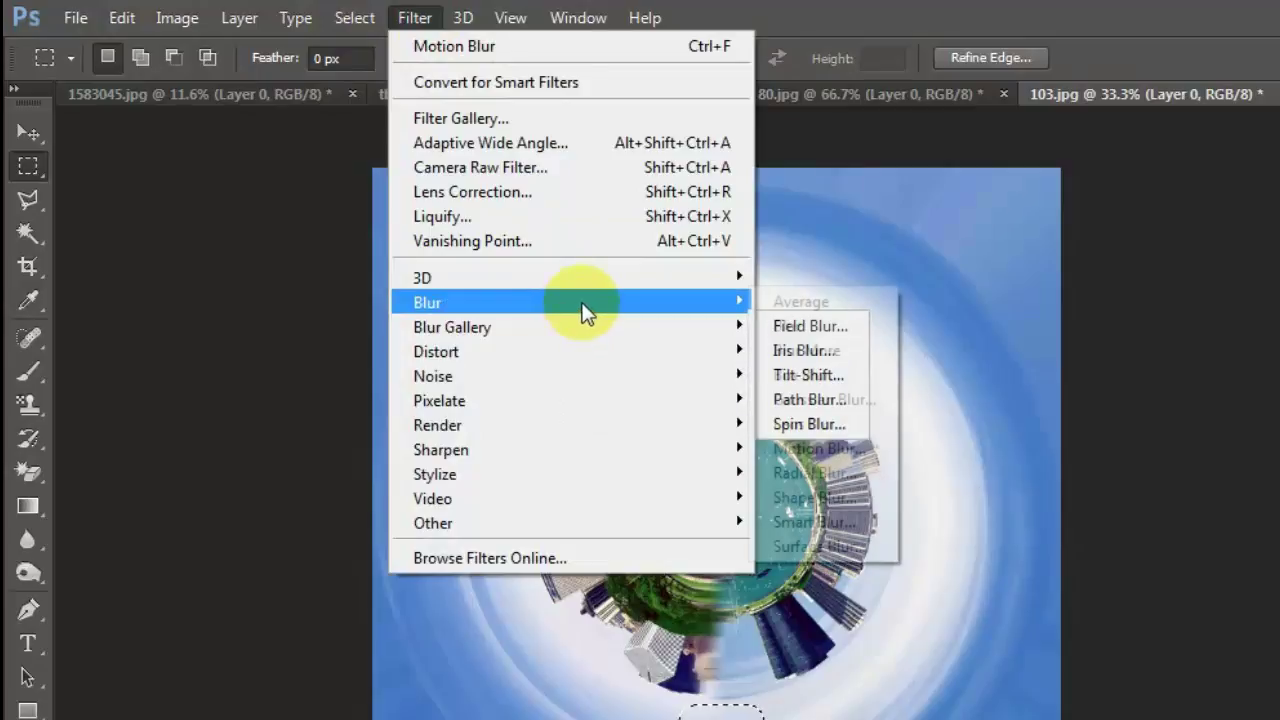
mouse_move(570, 302)
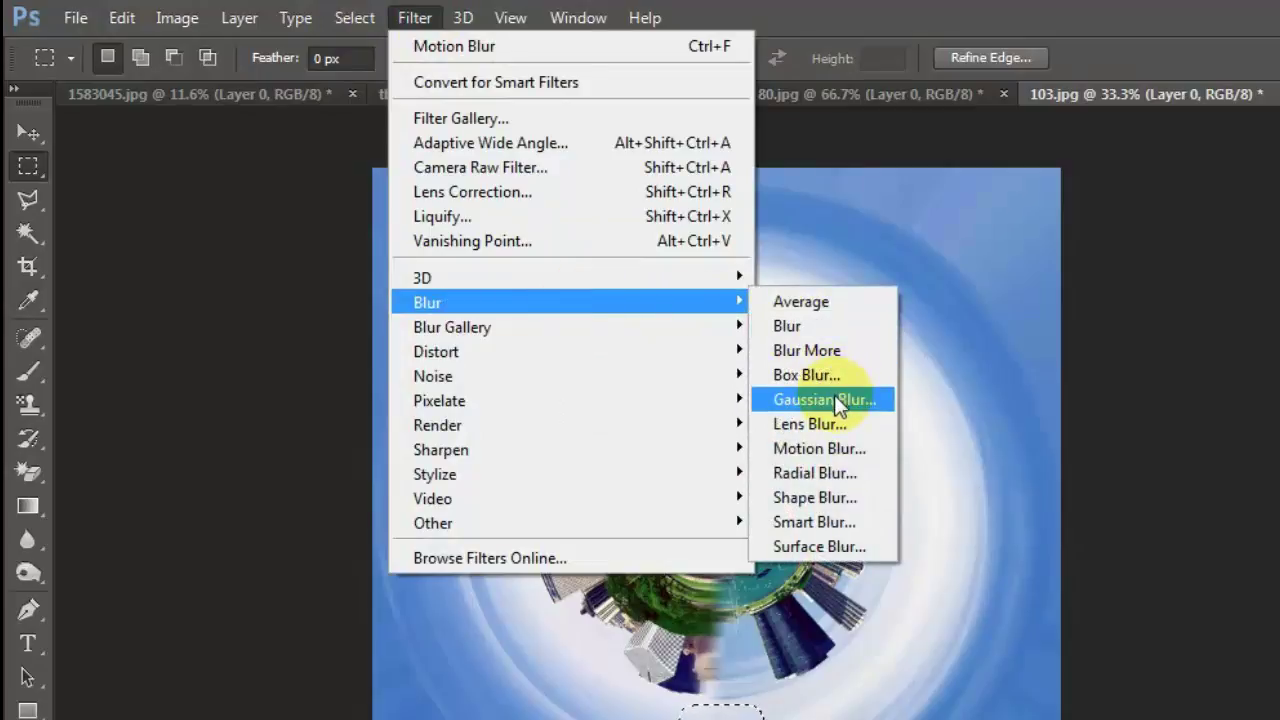
left_click(818, 448)
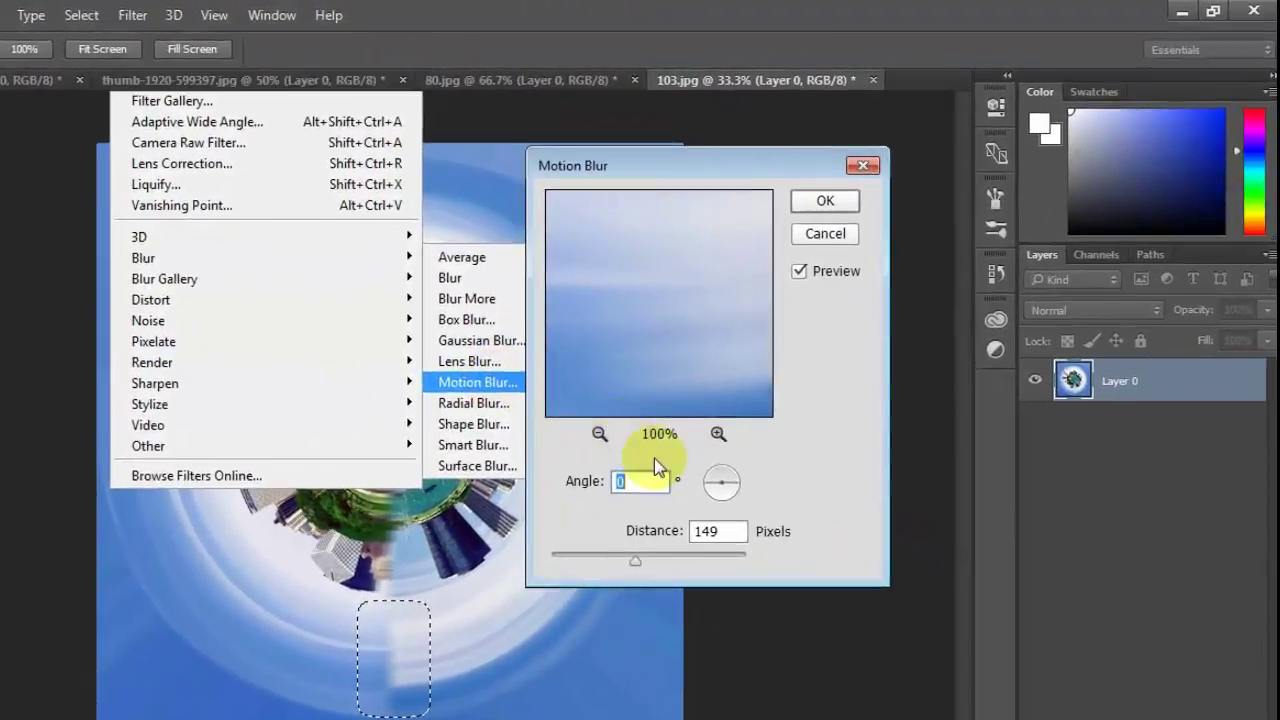
left_click_drag(634, 562, 639, 563)
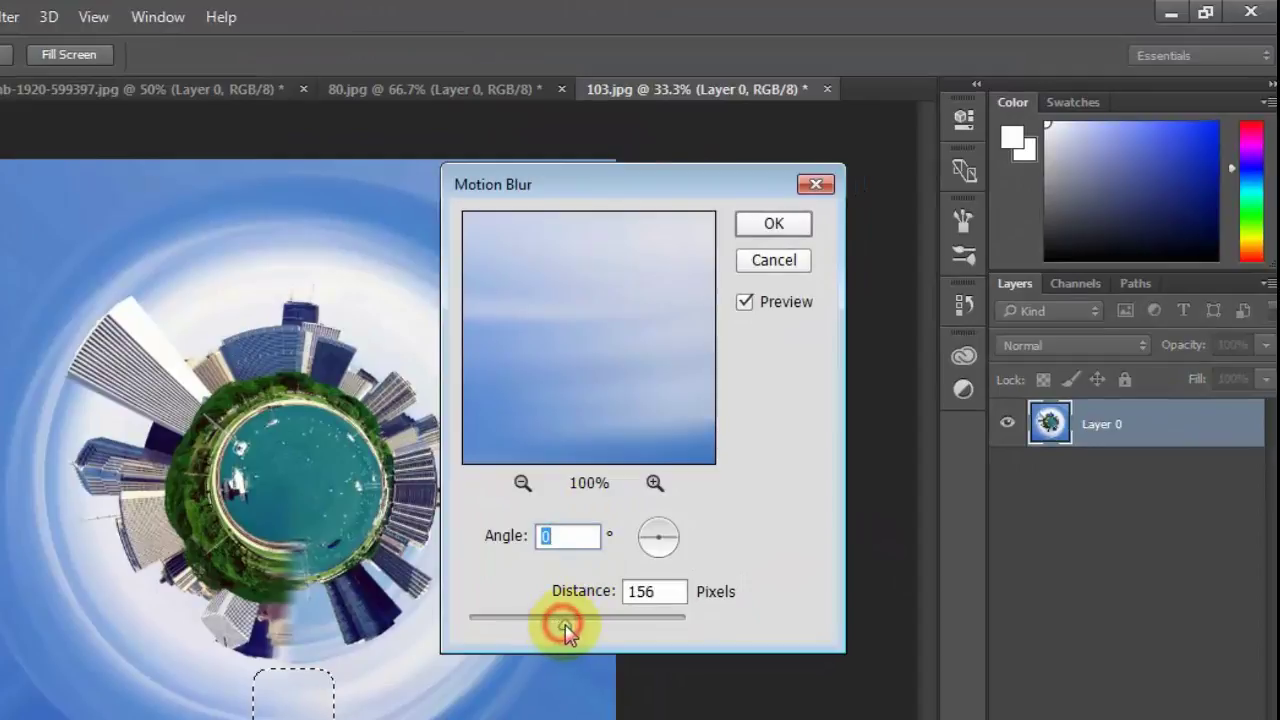
left_click_drag(565, 624, 568, 624)
left_click_drag(565, 624, 567, 624)
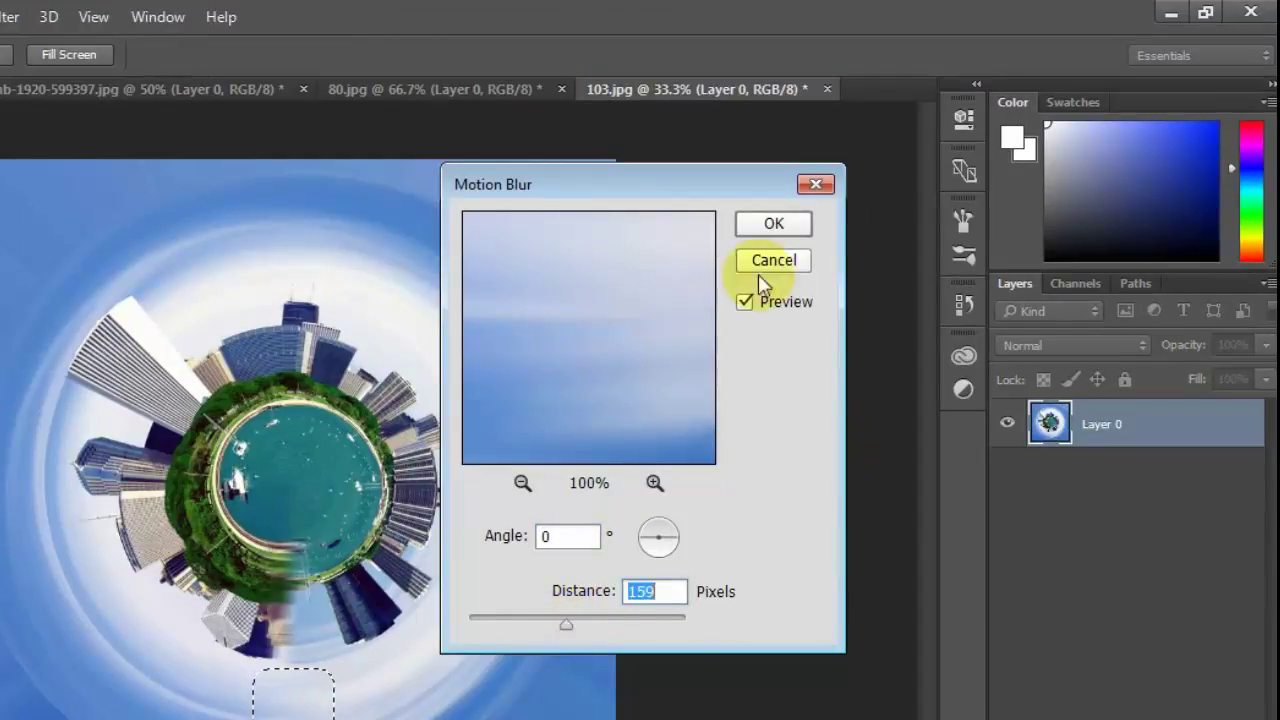
left_click(760, 228)
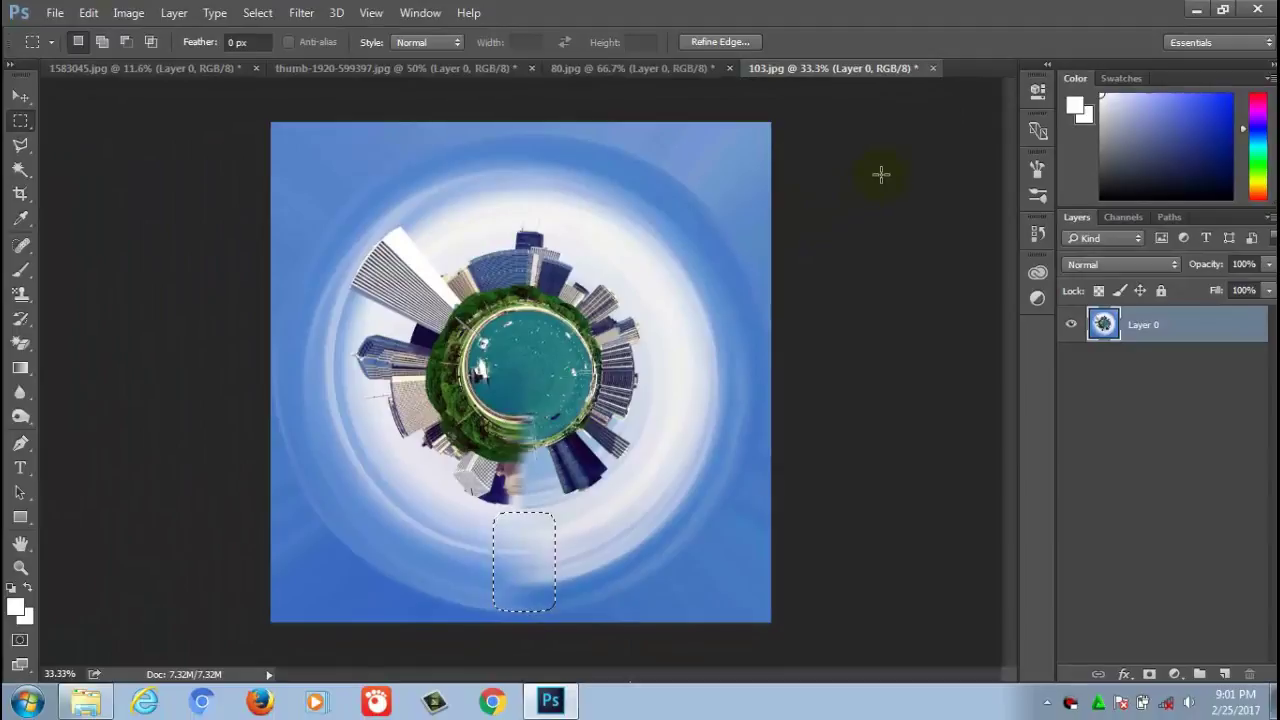
Step: Deselect the blurred lower seam strip from the canvas context menu
right_click(530, 557)
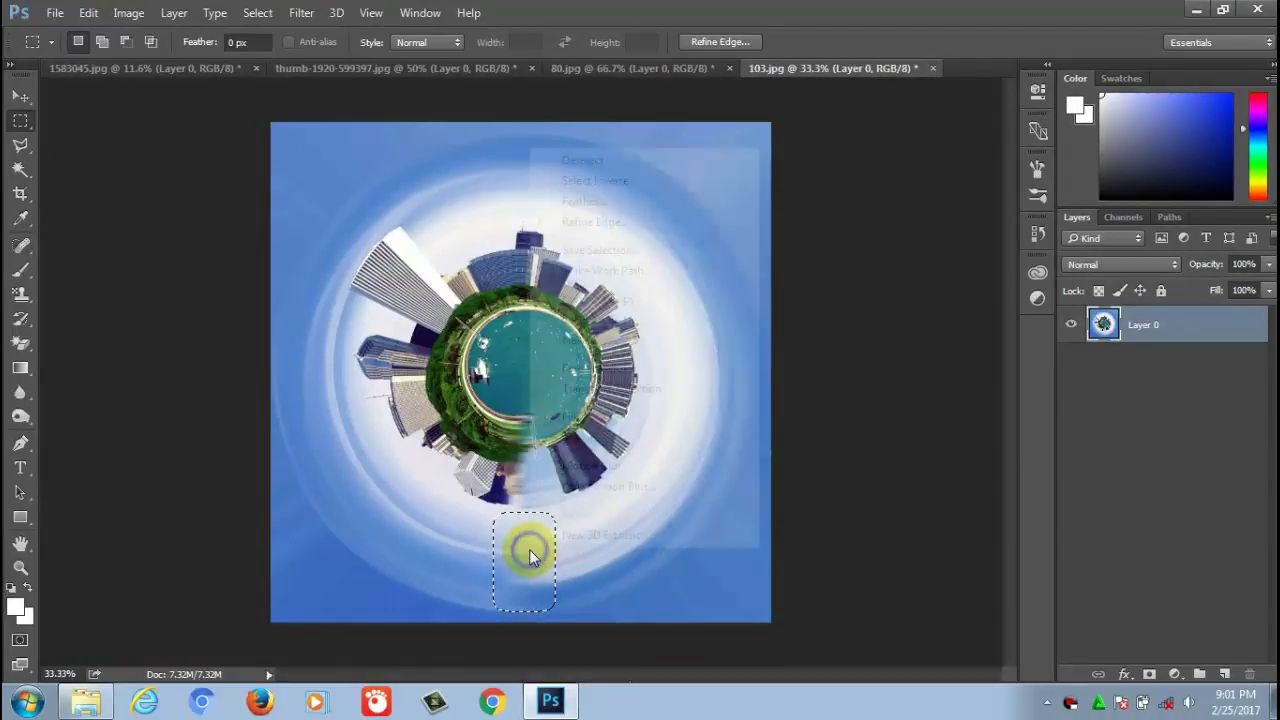
left_click(584, 160)
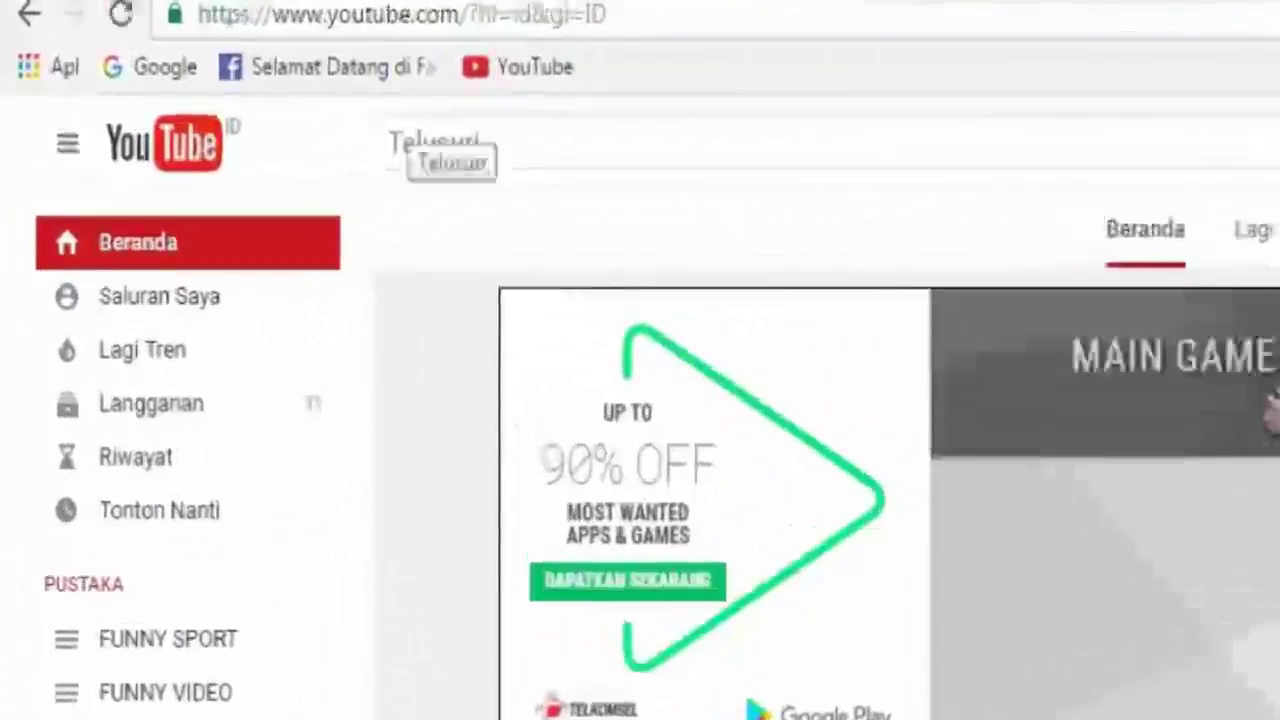
Step: Search YouTube for the tutorial author's channel and subscribe (Langganan)
left_click(440, 145)
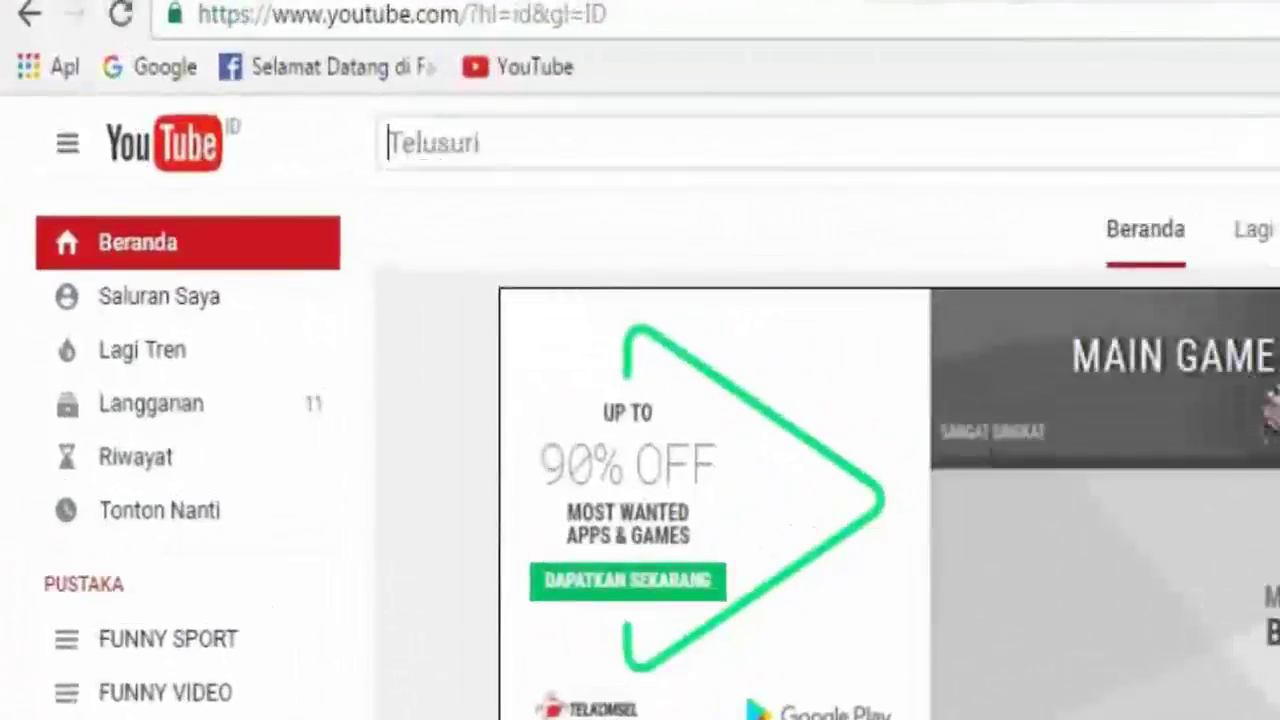
type("Abu")
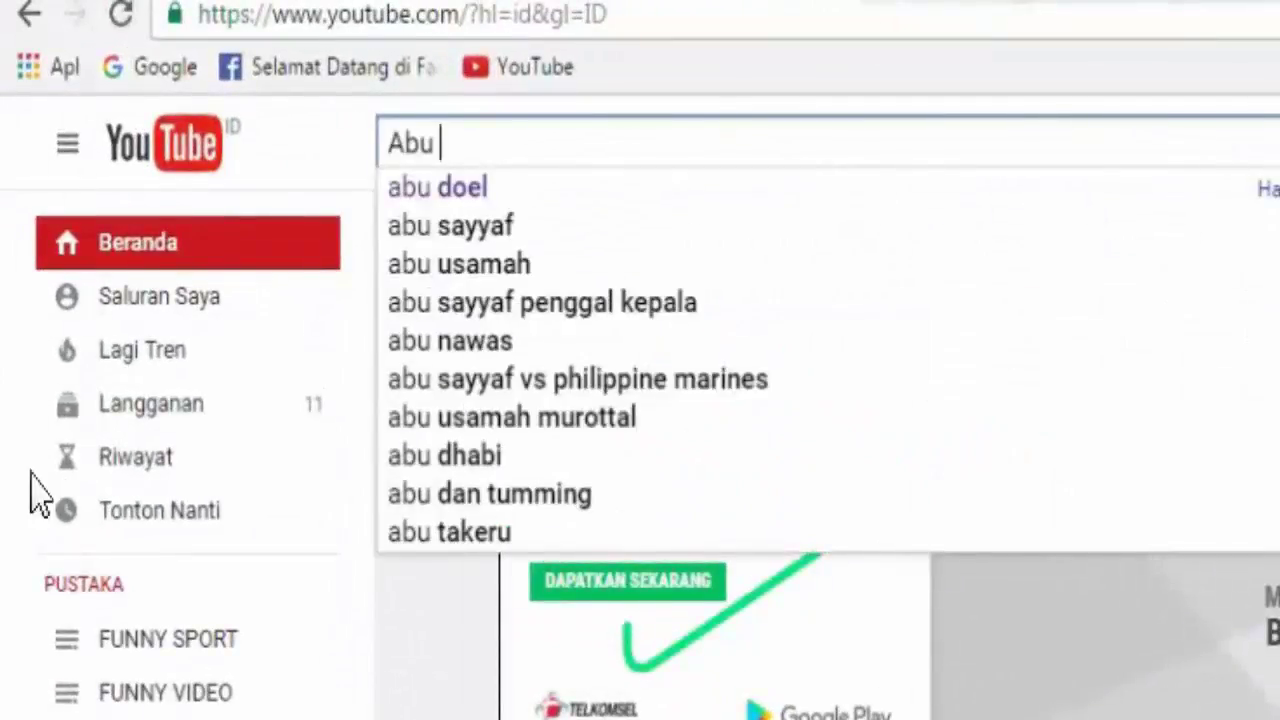
left_click(410, 195)
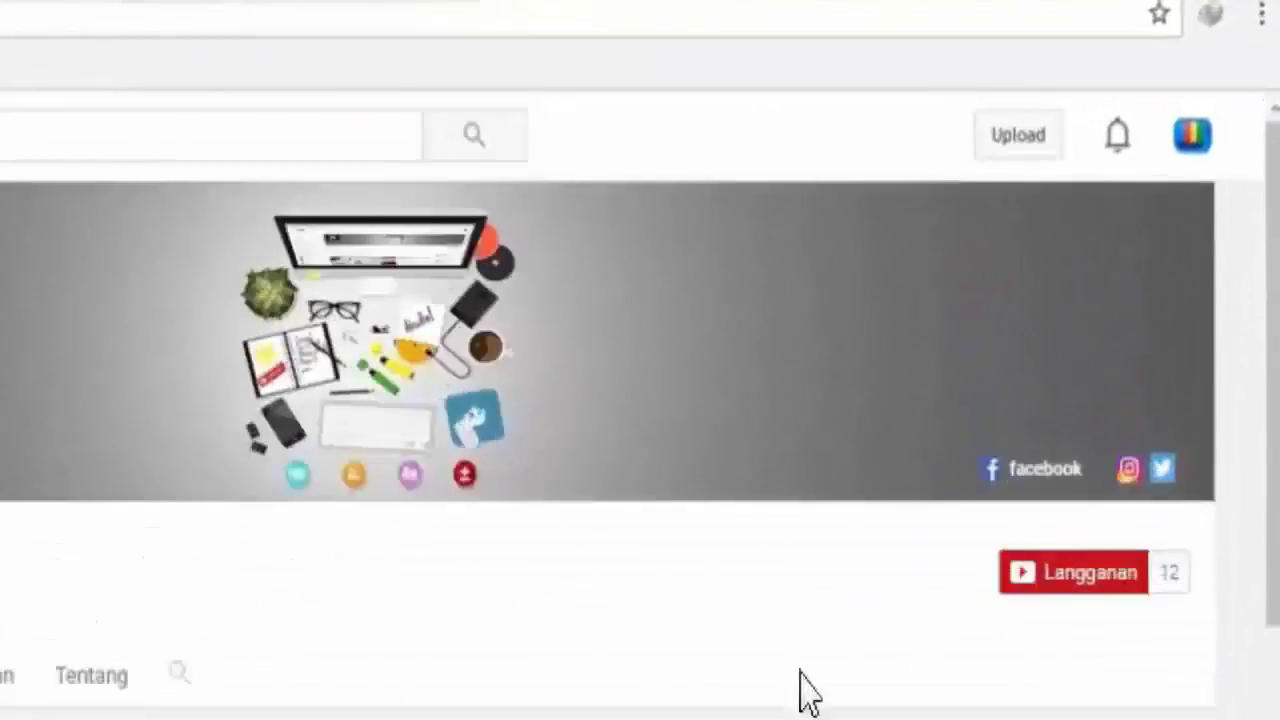
left_click(1118, 572)
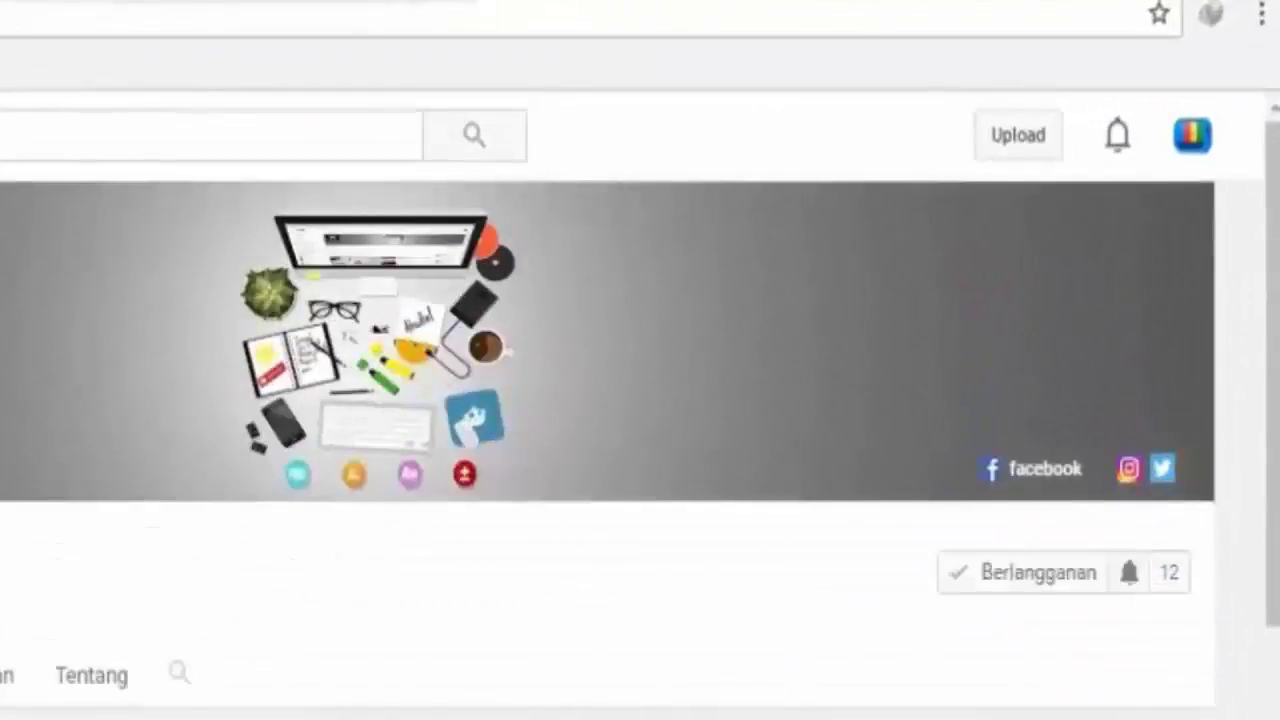